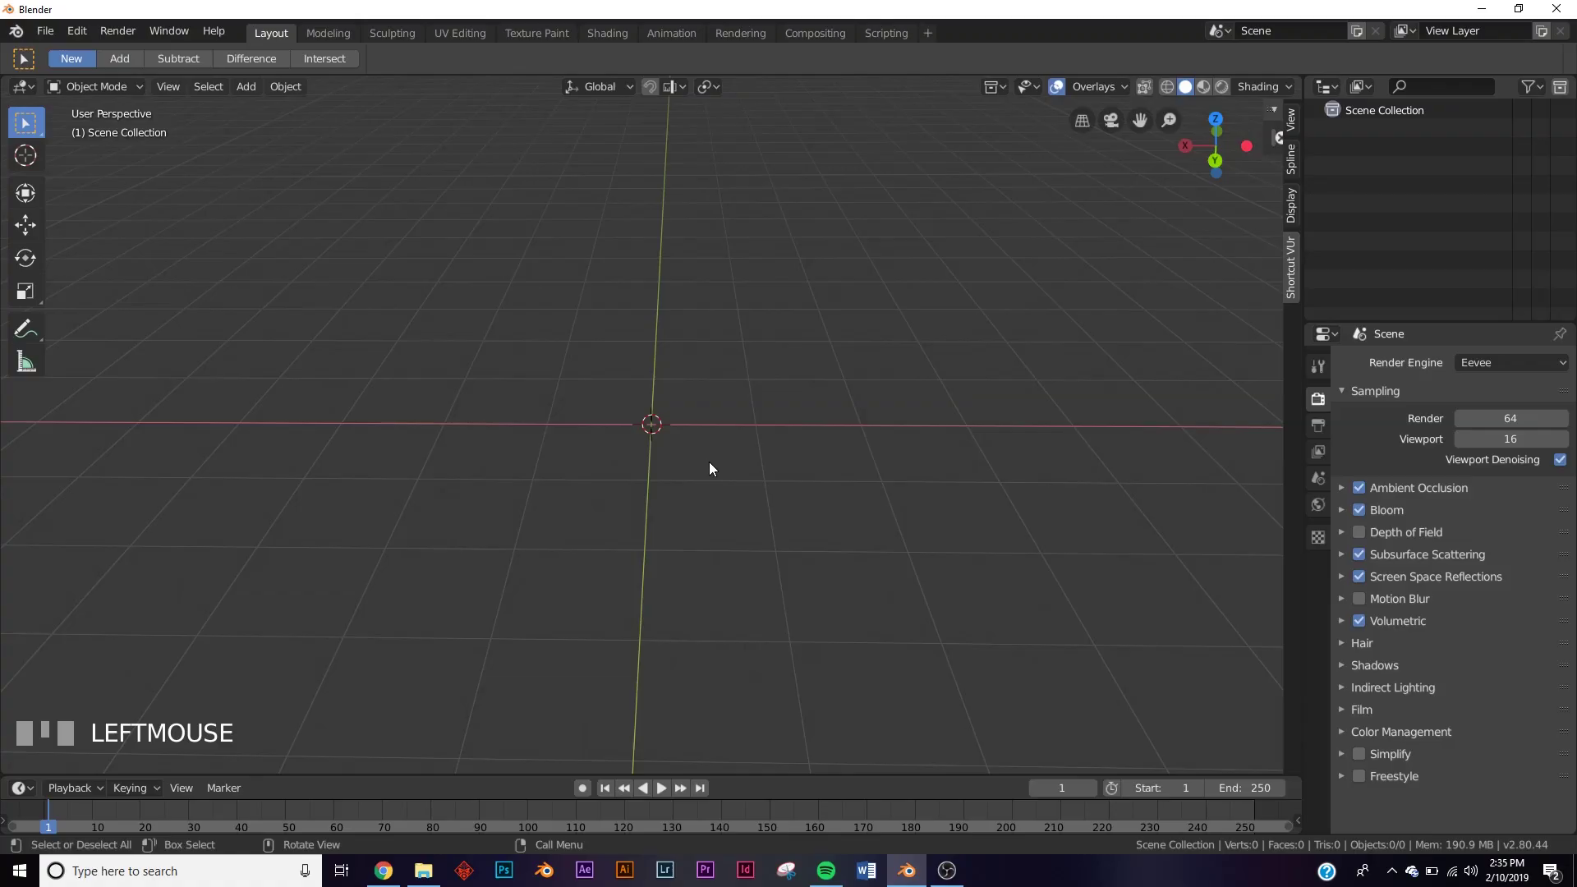
# Step: Open the Add menu in the empty scene
pyautogui.hotkey('shift', 'a')
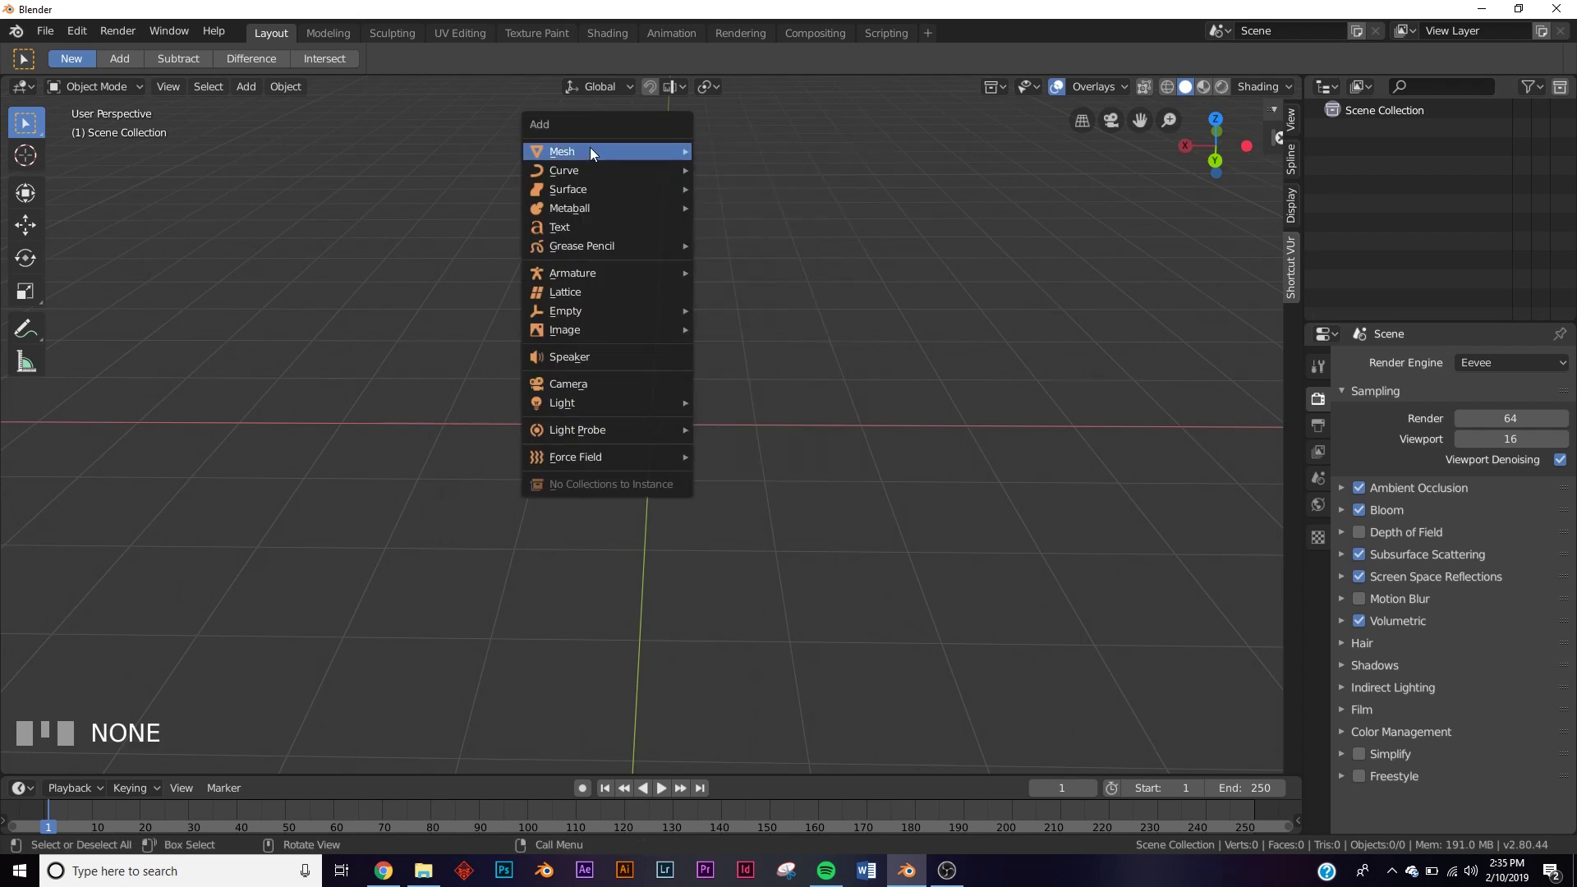
# Step: Add a cylinder reduced to 3 vertices, forming a triangular prism
pyautogui.moveTo(590, 149)
pyautogui.click(756, 245)
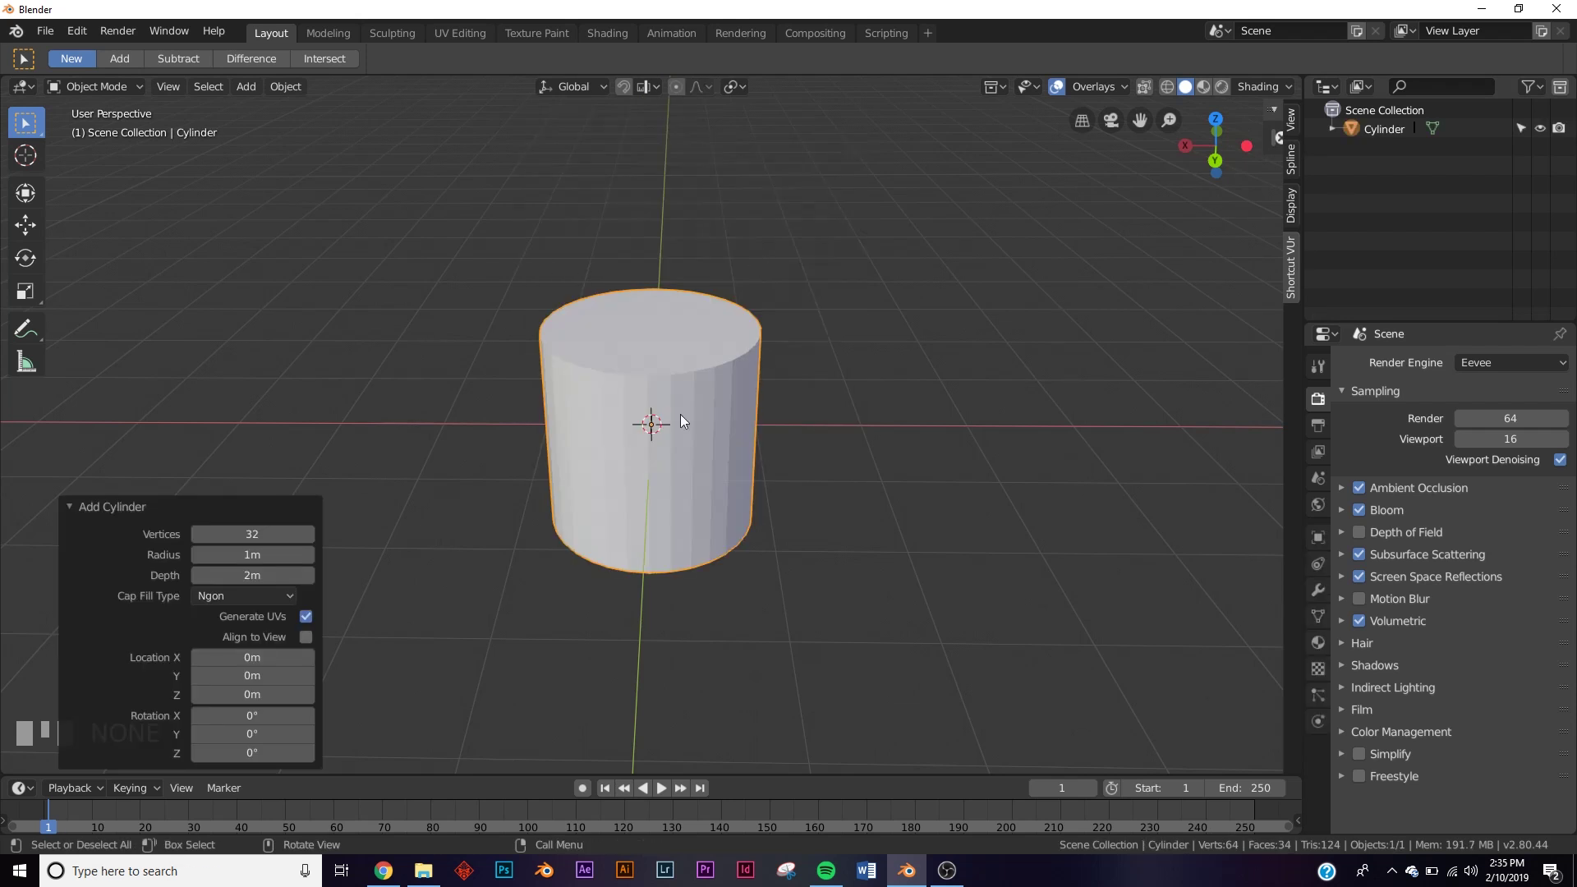
pyautogui.moveTo(261, 539); pyautogui.dragTo(202, 538)
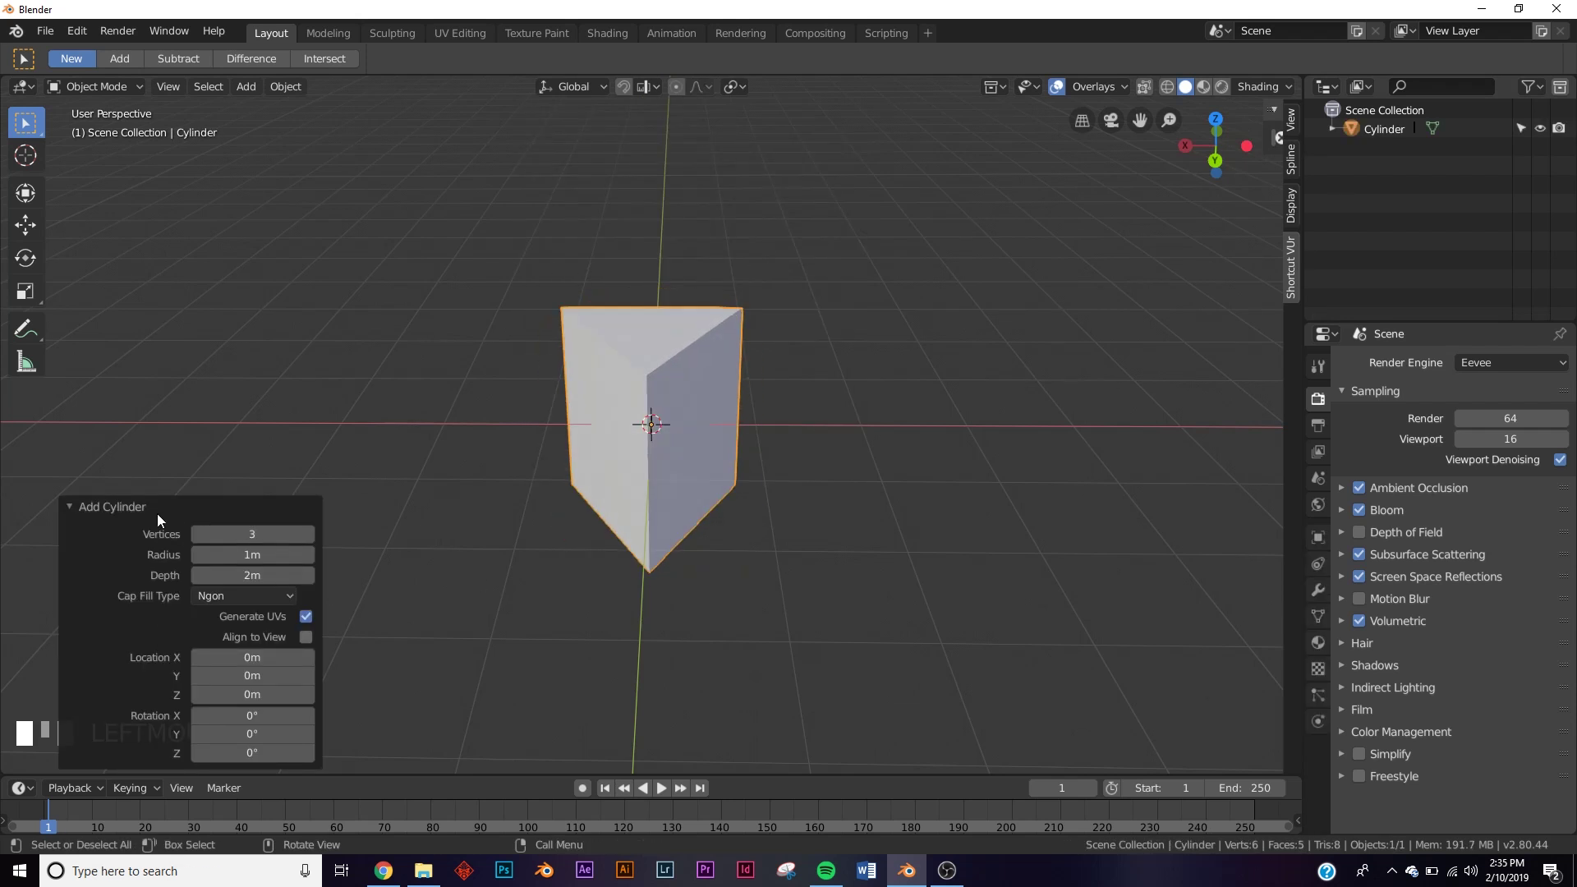
pyautogui.click(125, 521)
# Step: Scale the prism up to about 2.708
pyautogui.moveTo(690, 469); pyautogui.dragTo(772, 501, button='middle')
pyautogui.press('s')
pyautogui.click(1021, 504)
pyautogui.moveTo(1021, 503); pyautogui.dragTo(1180, 555, button='middle')
pyautogui.scroll(-3, 823, 539)
# Step: Flatten the prism into a thin plate by setting Scale Z to -0.092
pyautogui.click(1318, 616)
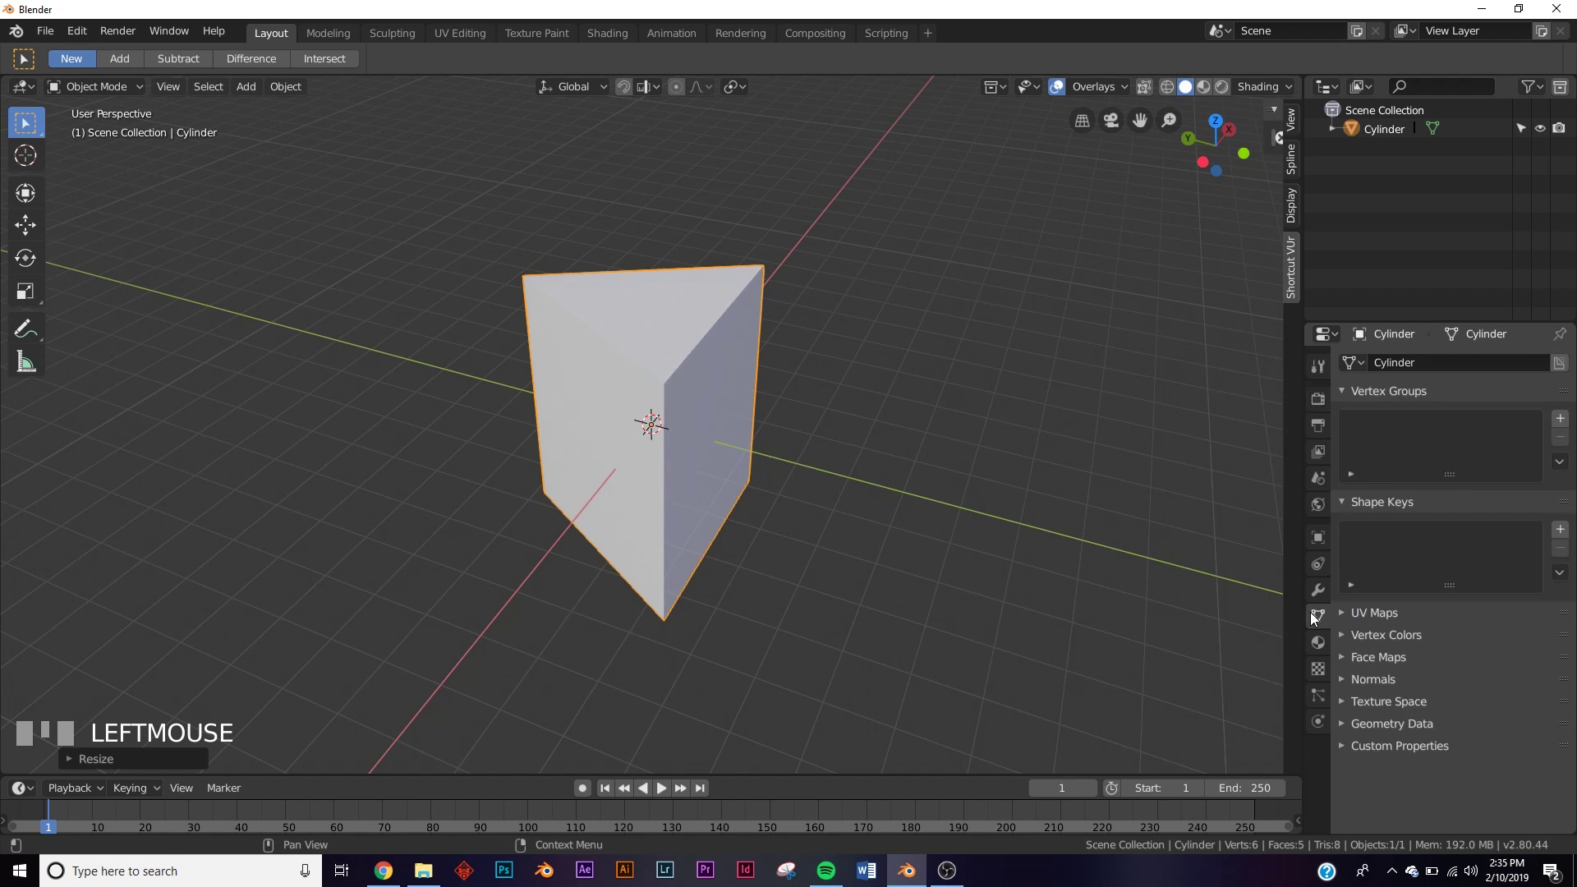
pyautogui.click(1318, 538)
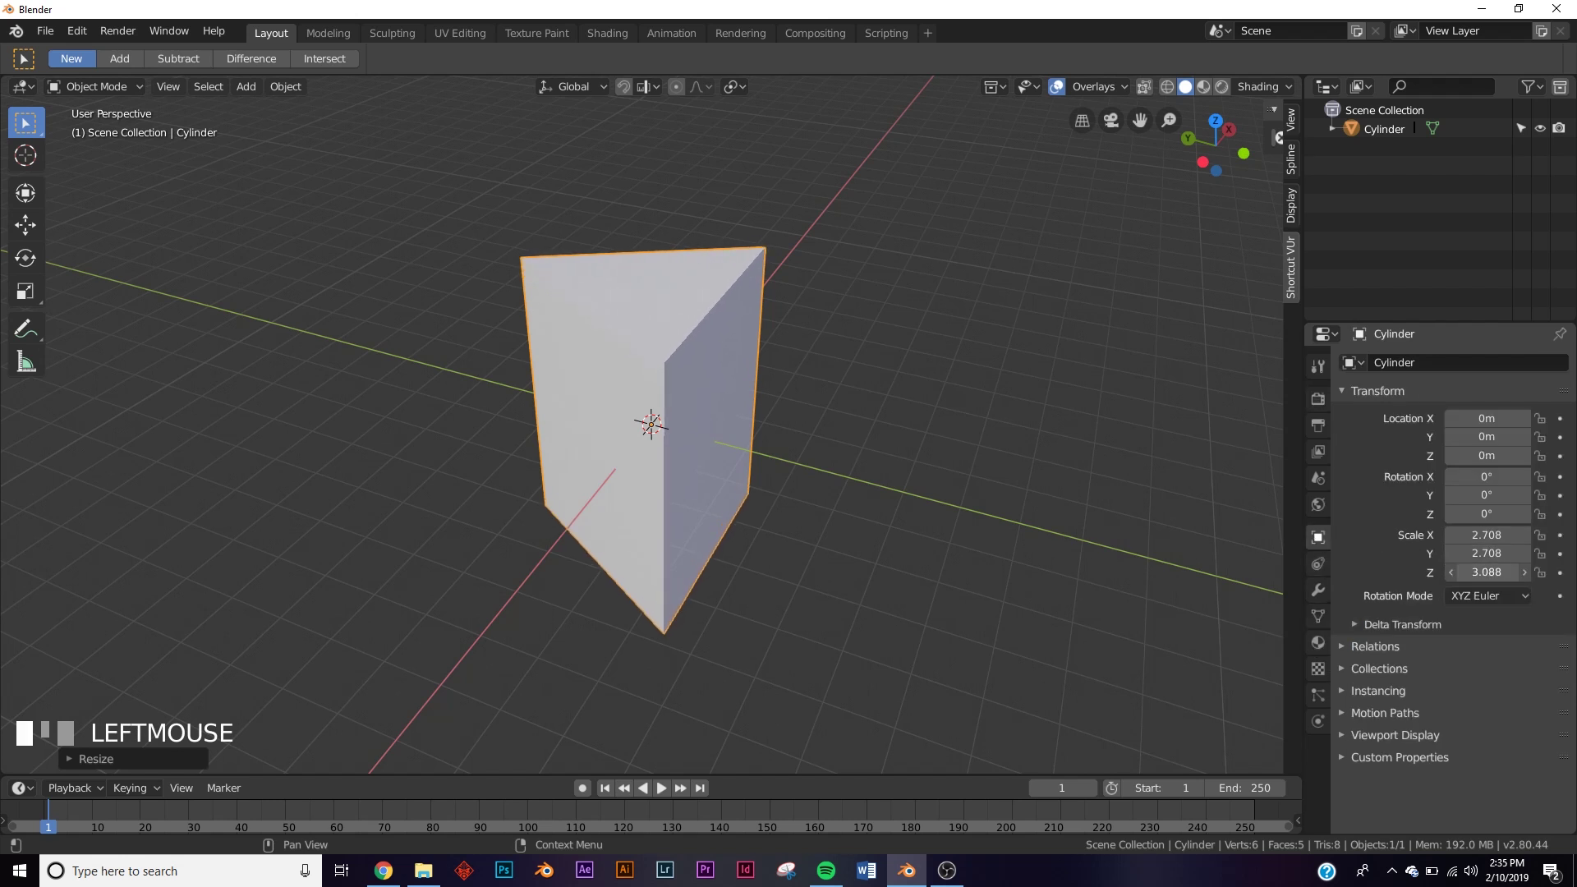
pyautogui.moveTo(1487, 573); pyautogui.dragTo(1450, 573)
pyautogui.scroll(2, 743, 522)
pyautogui.moveTo(744, 521); pyautogui.dragTo(667, 441, button='middle')
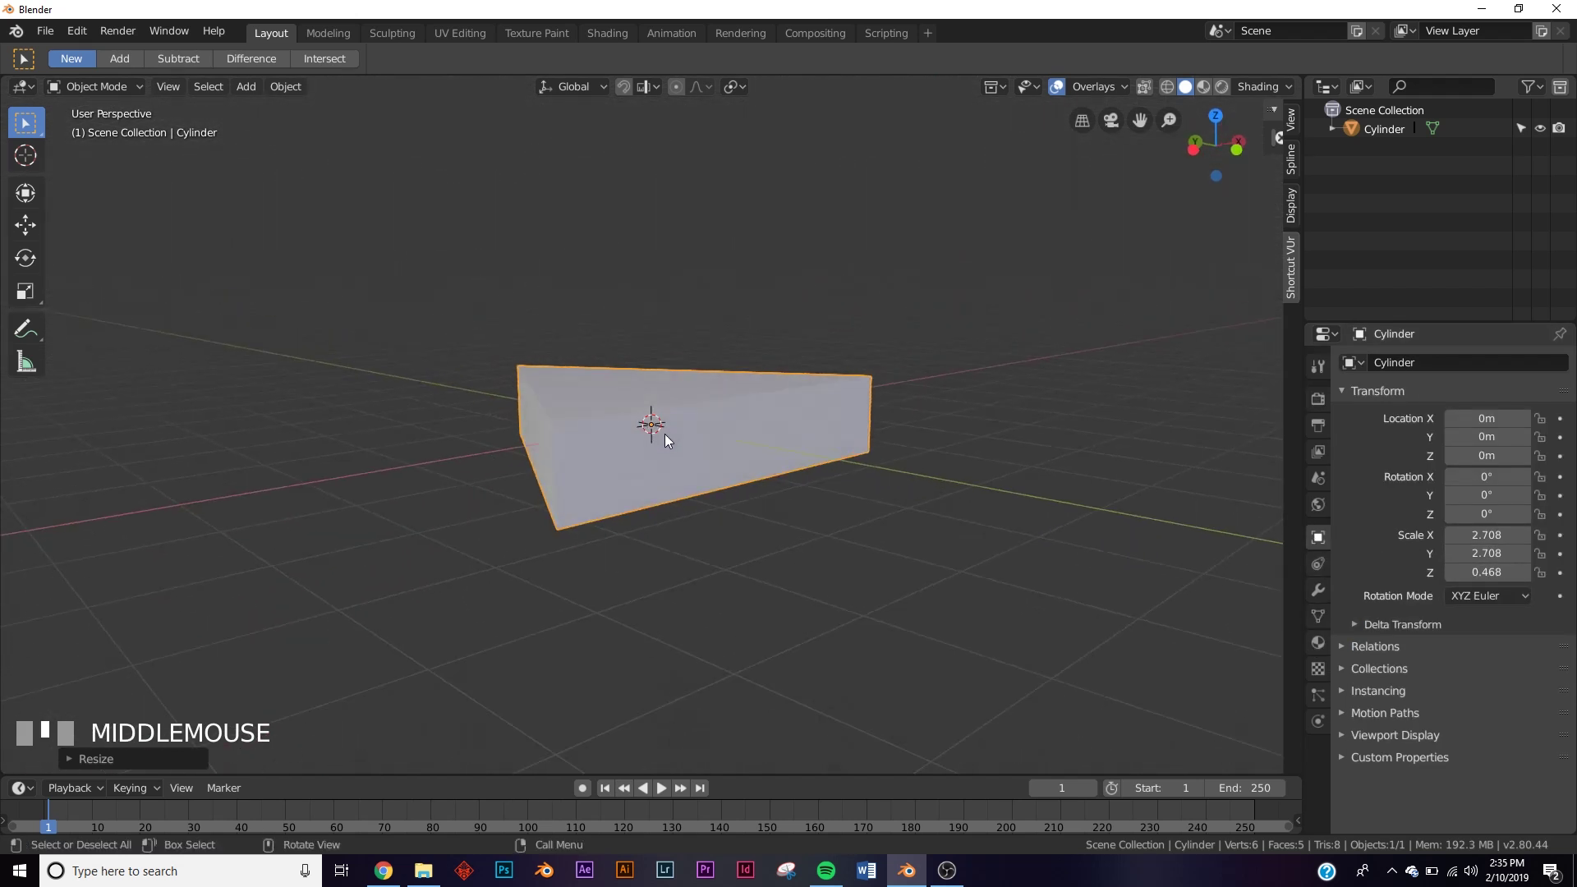
pyautogui.moveTo(1487, 573); pyautogui.dragTo(1454, 573)
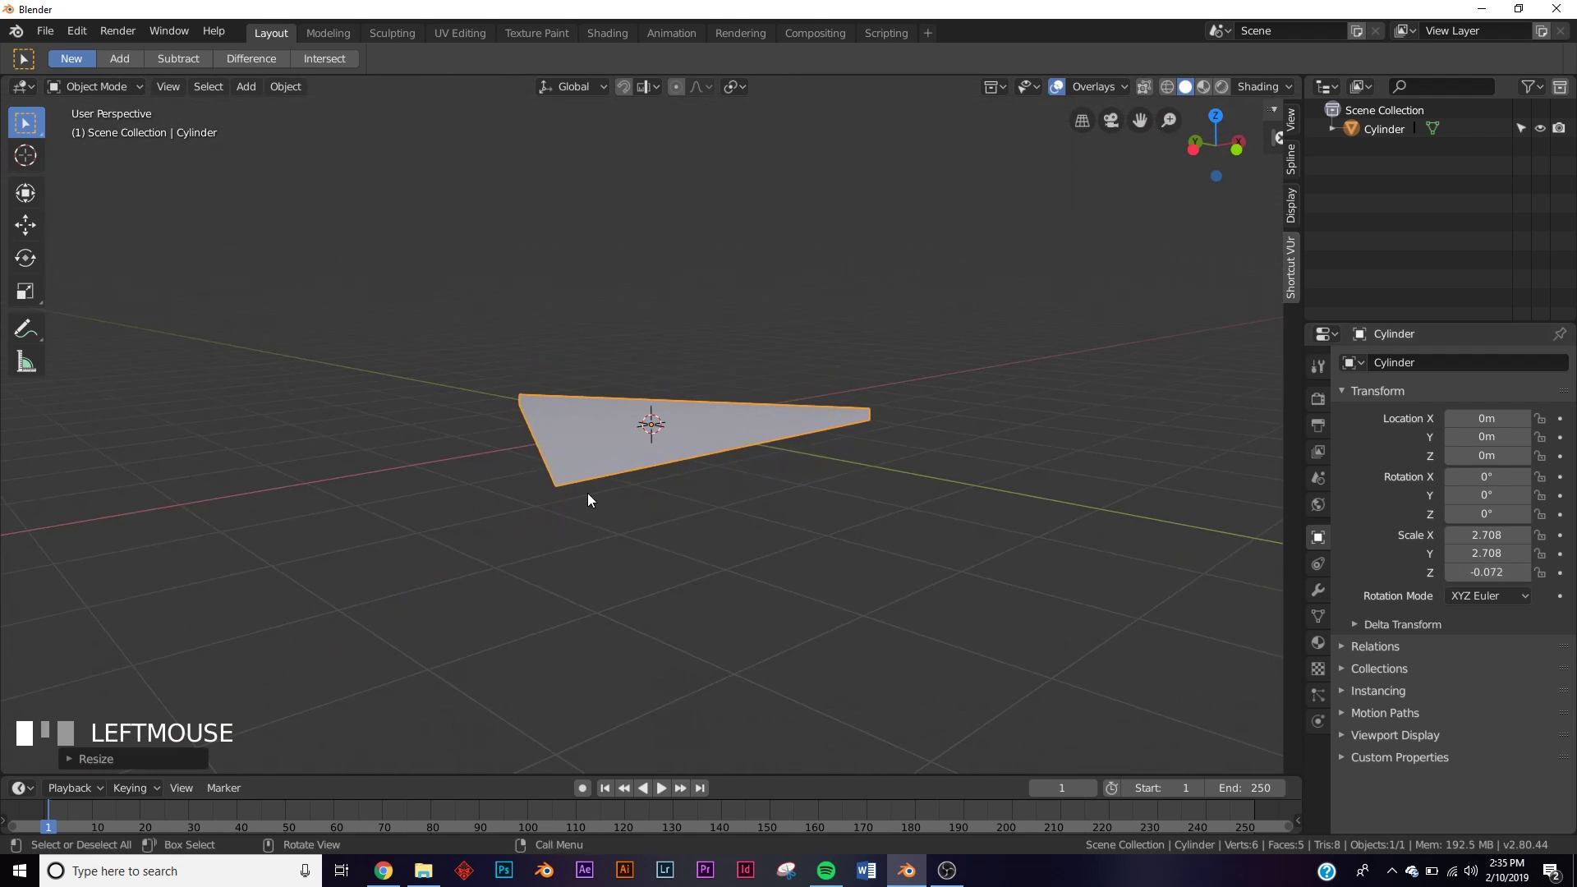
pyautogui.moveTo(588, 496); pyautogui.dragTo(687, 510, button='middle')
pyautogui.moveTo(1486, 573); pyautogui.dragTo(1484, 573)
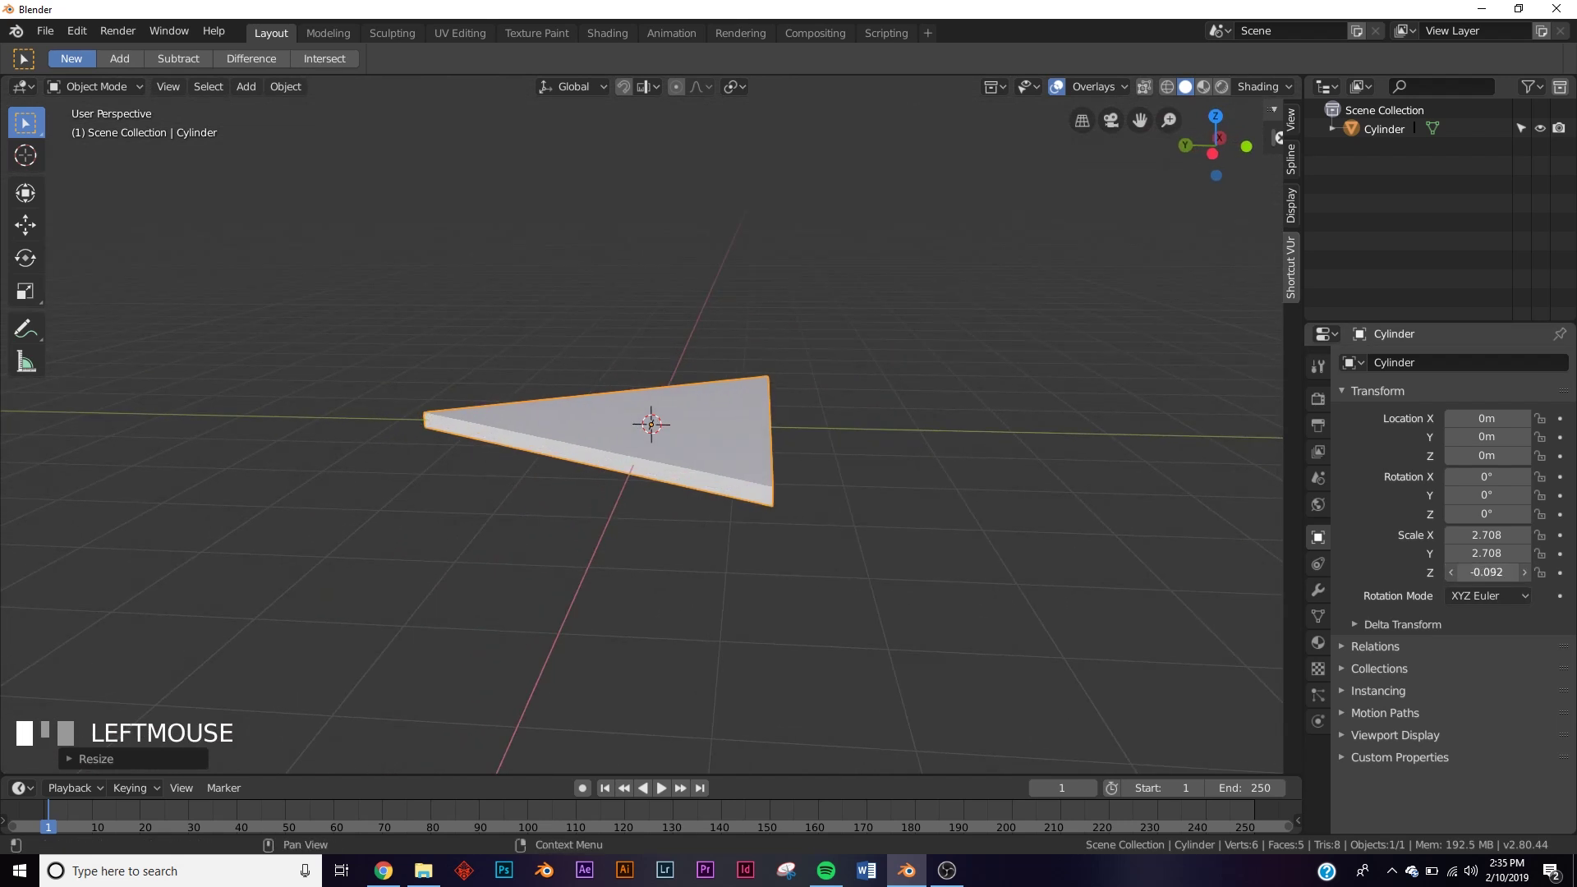
pyautogui.moveTo(576, 563); pyautogui.dragTo(812, 352, button='middle')
# Step: Add a cube and stretch it into a thin tall slab (scale 0.05, 2.58, 1.48)
pyautogui.hotkey('shift', 'a')
pyautogui.moveTo(814, 352)
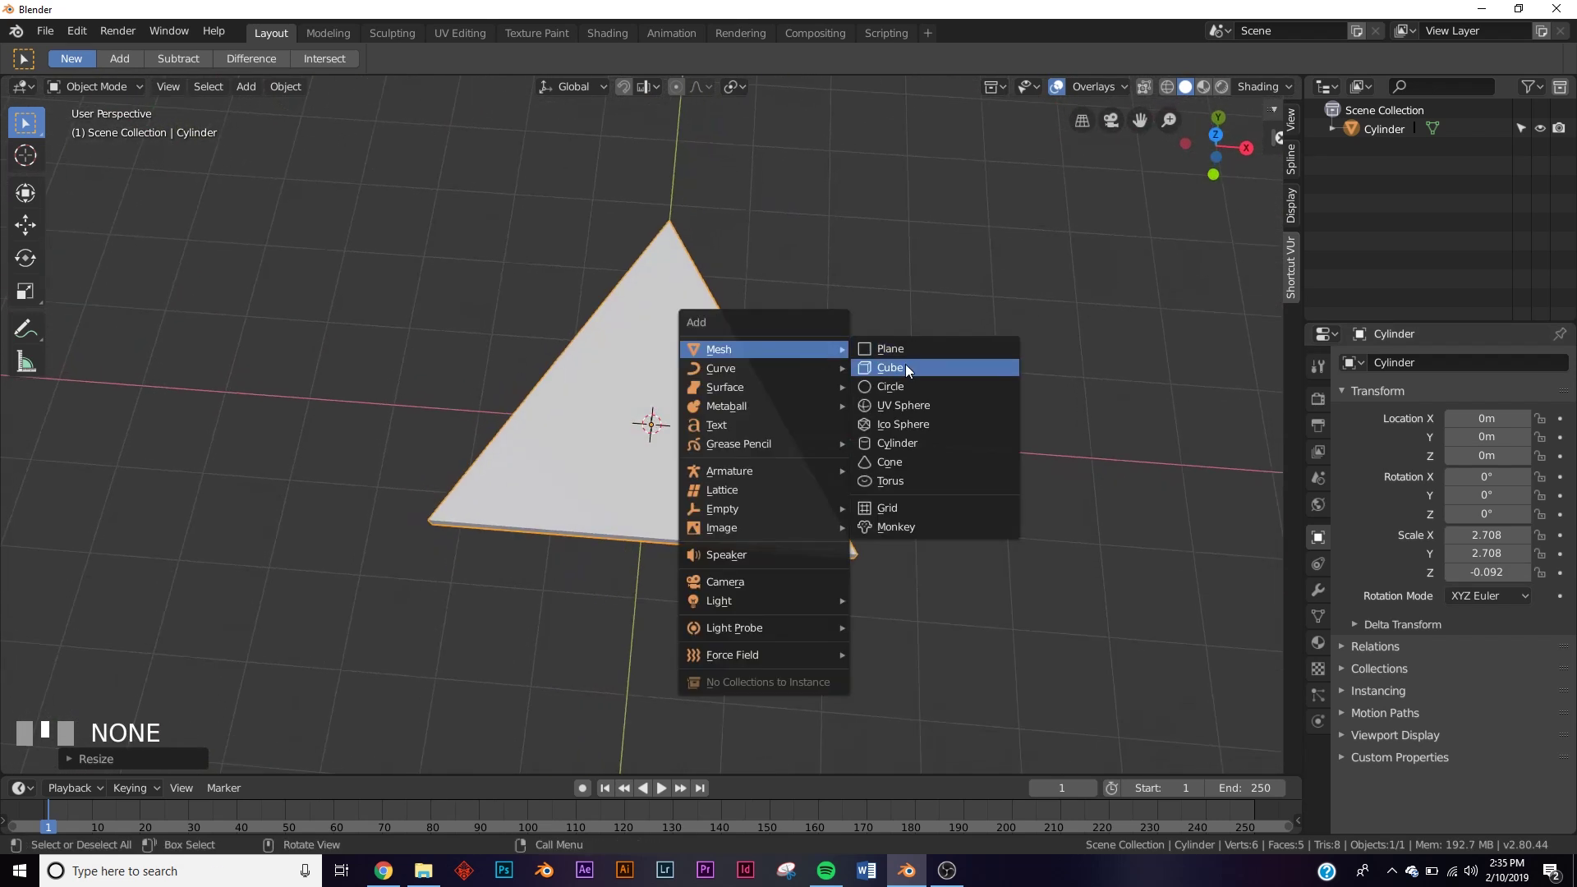
pyautogui.click(905, 365)
pyautogui.moveTo(846, 426); pyautogui.dragTo(1019, 493, button='middle')
pyautogui.moveTo(1487, 572); pyautogui.dragTo(1421, 535)
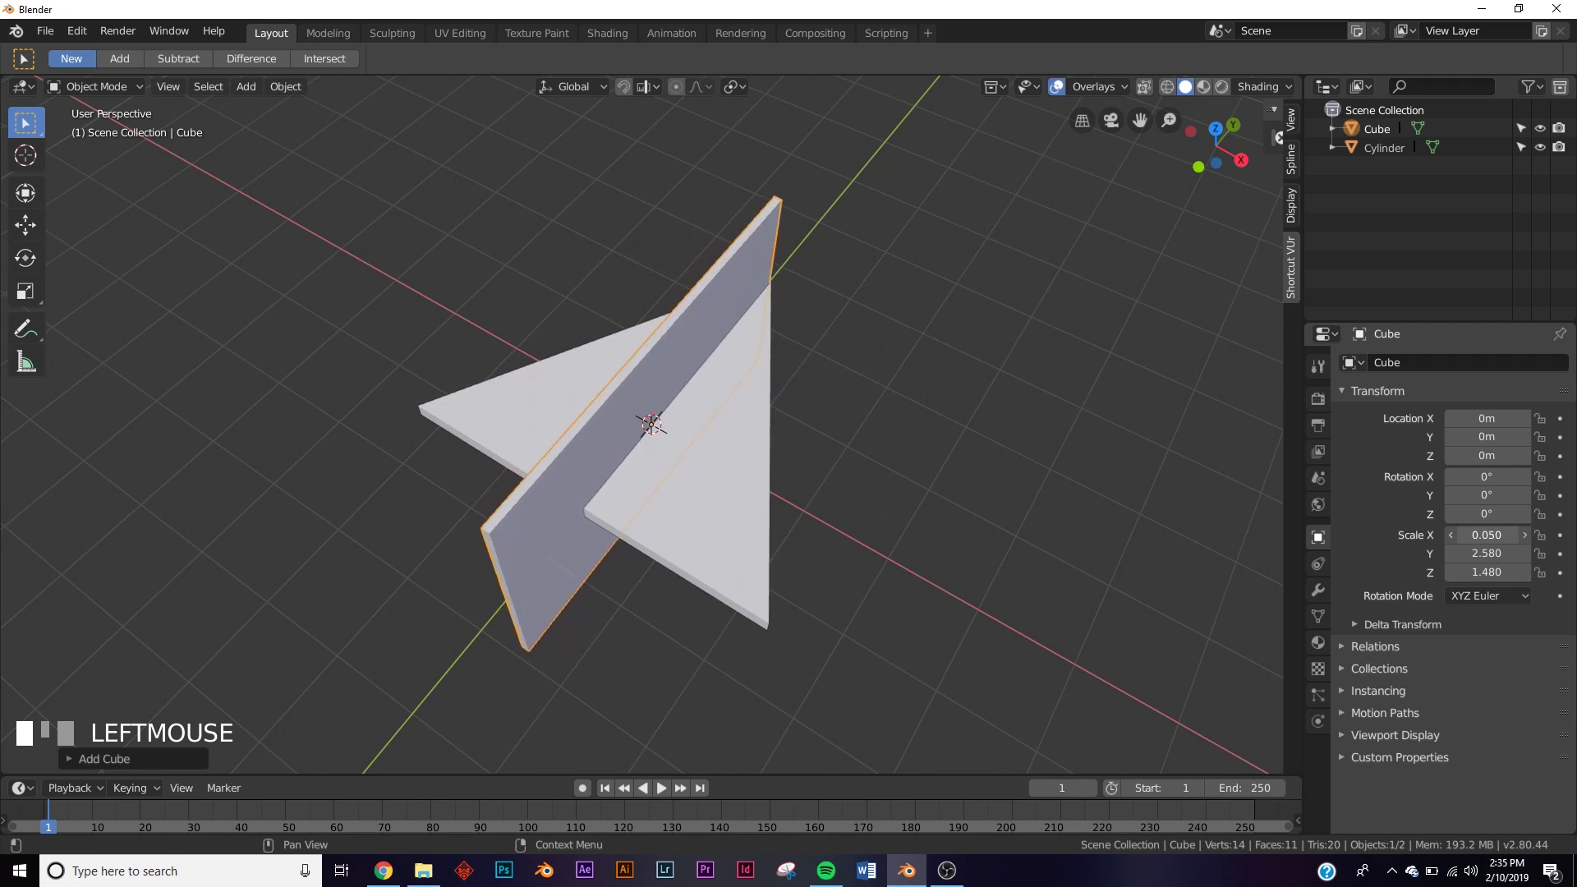
# Step: Rotate the slab 42.8° about Z across the triangle
pyautogui.moveTo(575, 501); pyautogui.dragTo(673, 553, button='middle')
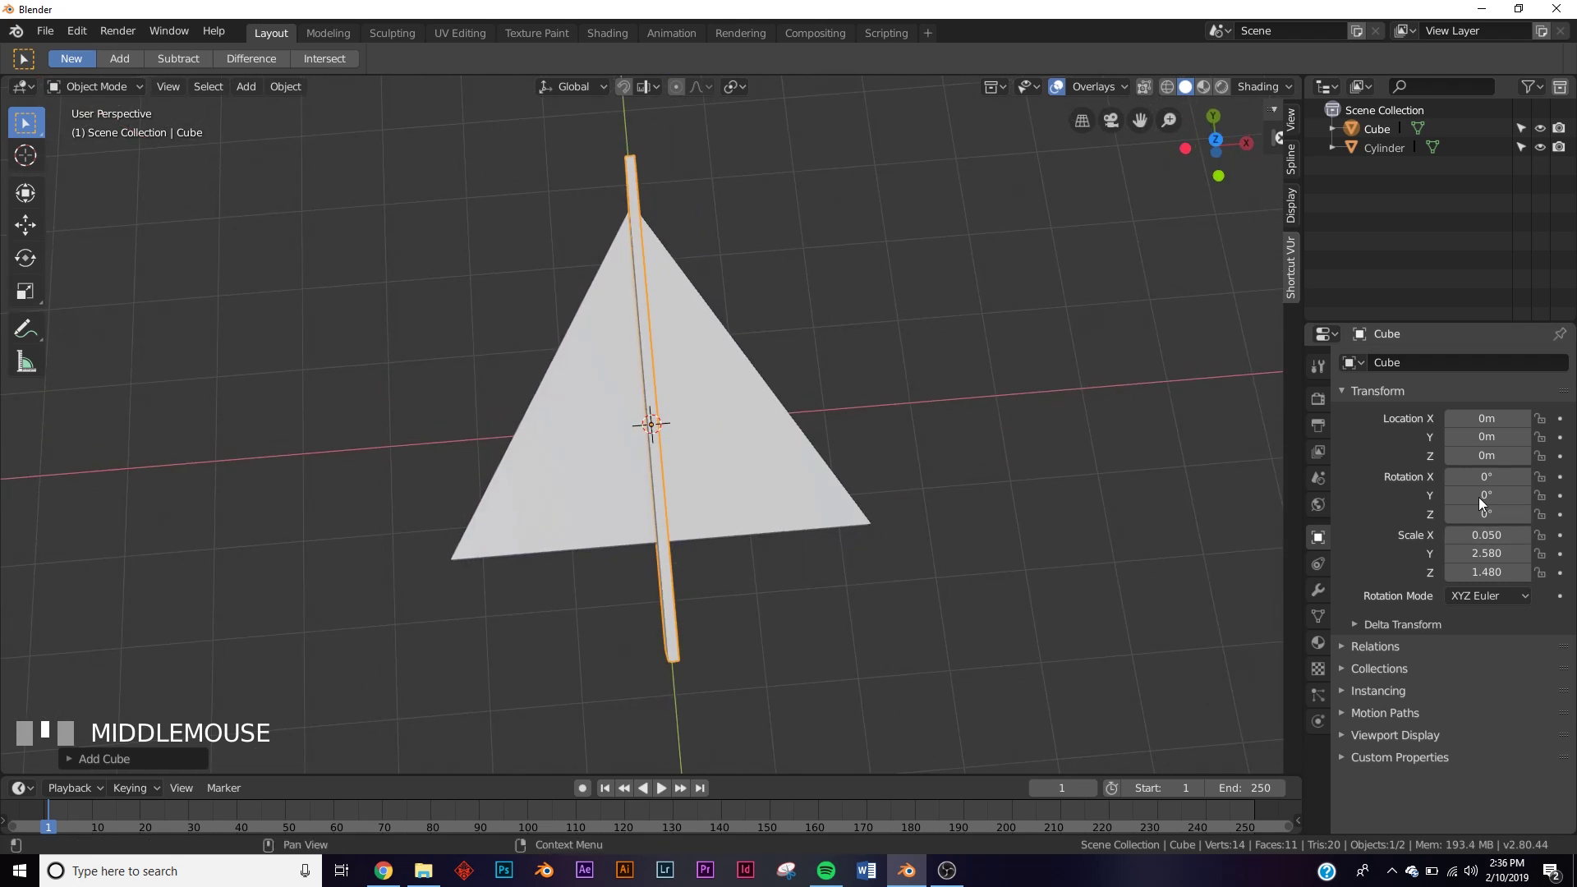
pyautogui.moveTo(1491, 513); pyautogui.dragTo(1525, 513)
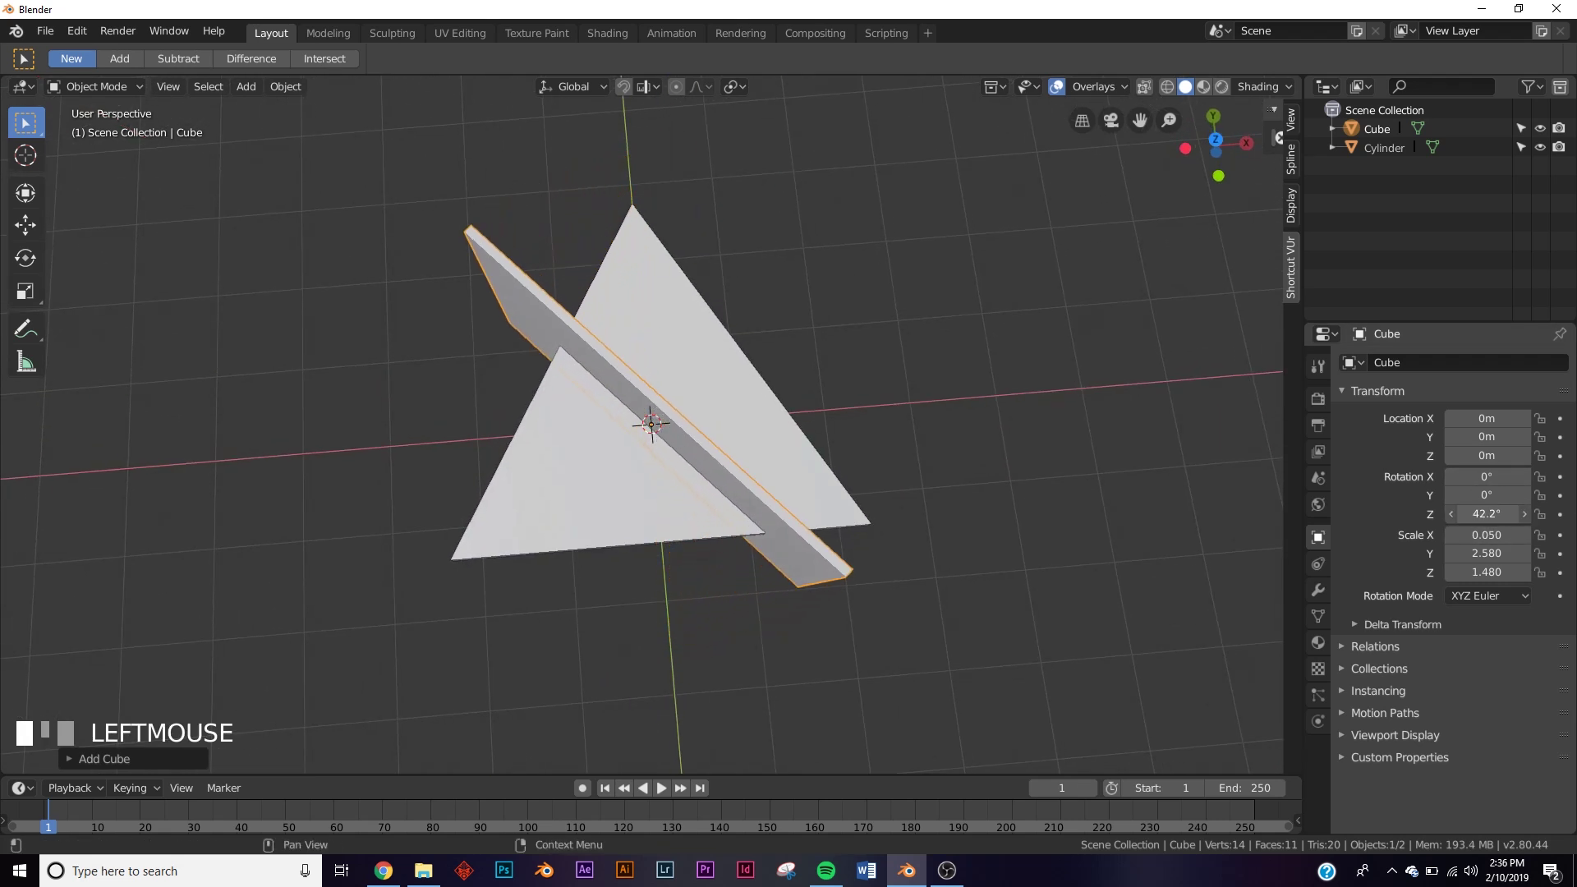
pyautogui.moveTo(738, 369); pyautogui.dragTo(655, 413, button='middle')
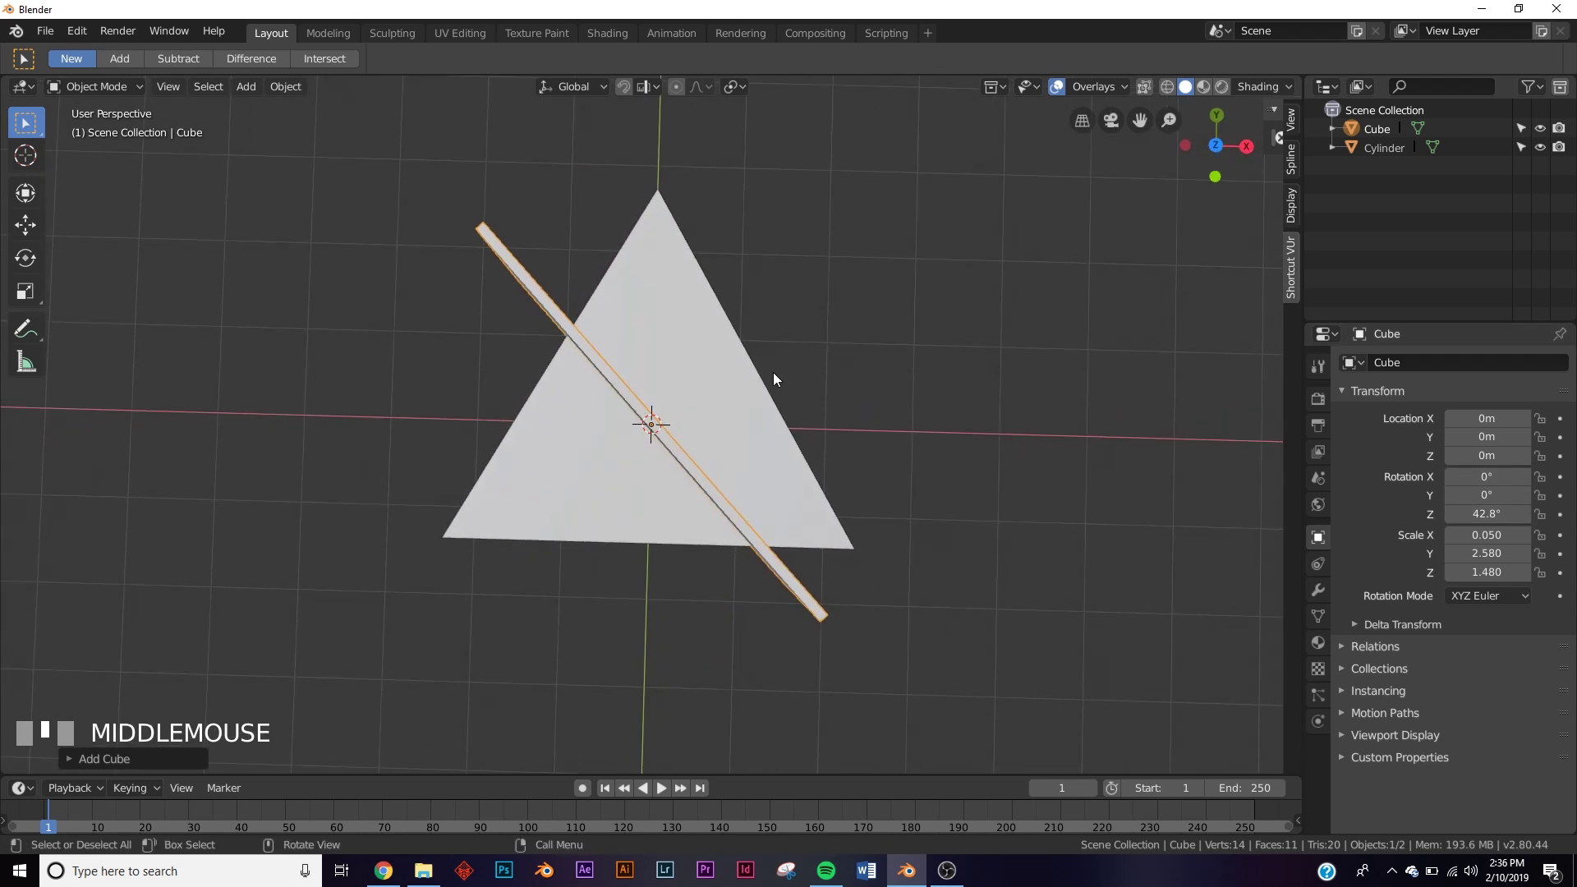
pyautogui.moveTo(727, 550); pyautogui.dragTo(835, 316, button='middle')
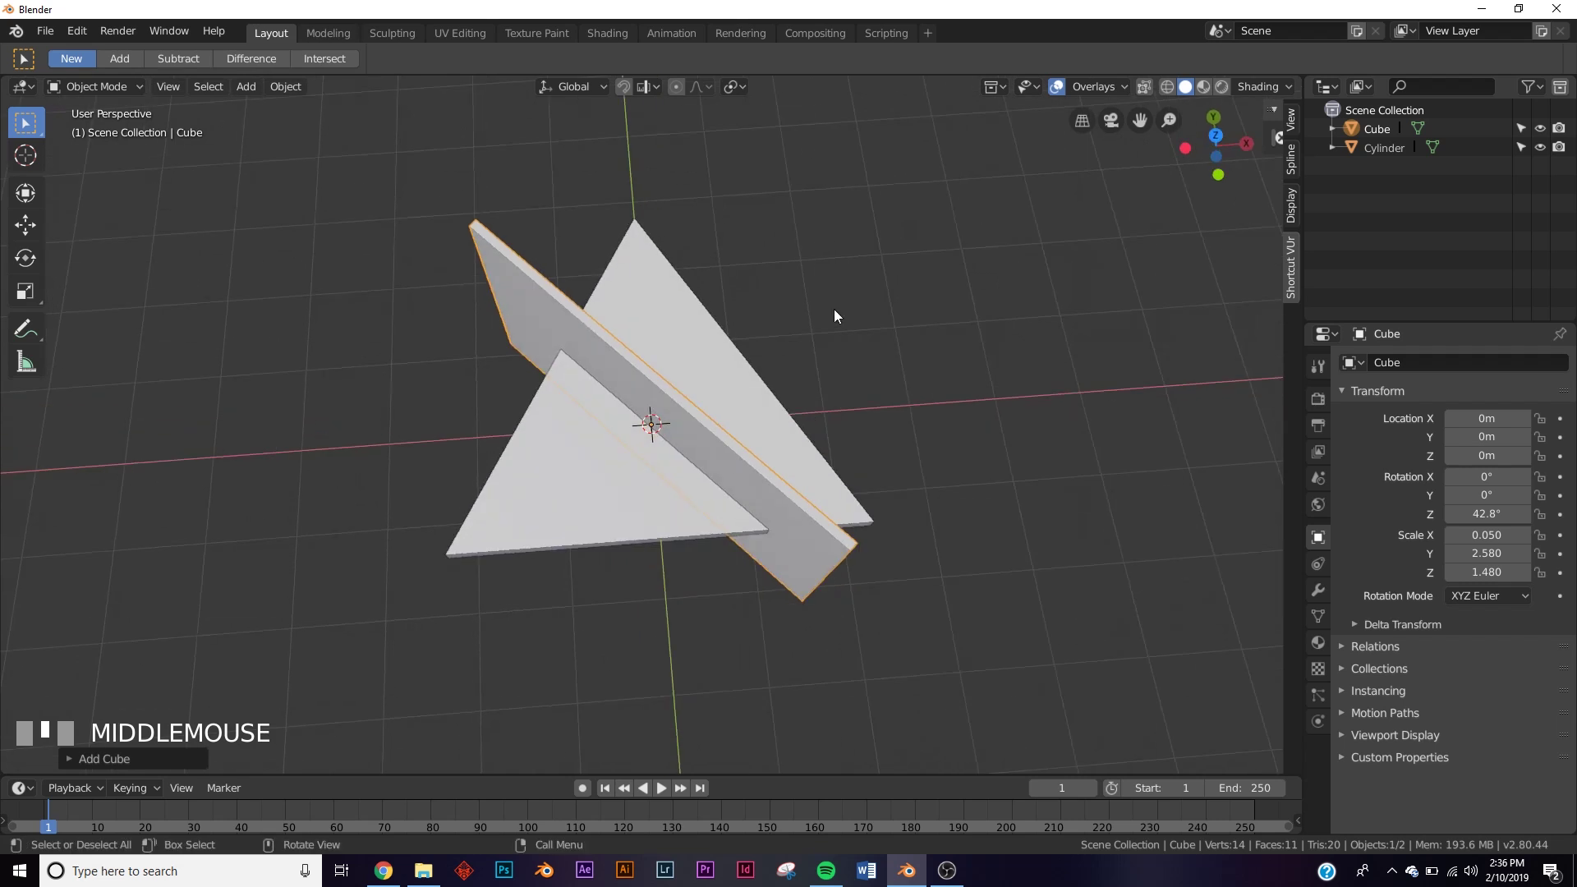
pyautogui.moveTo(565, 490); pyautogui.dragTo(690, 468, button='middle')
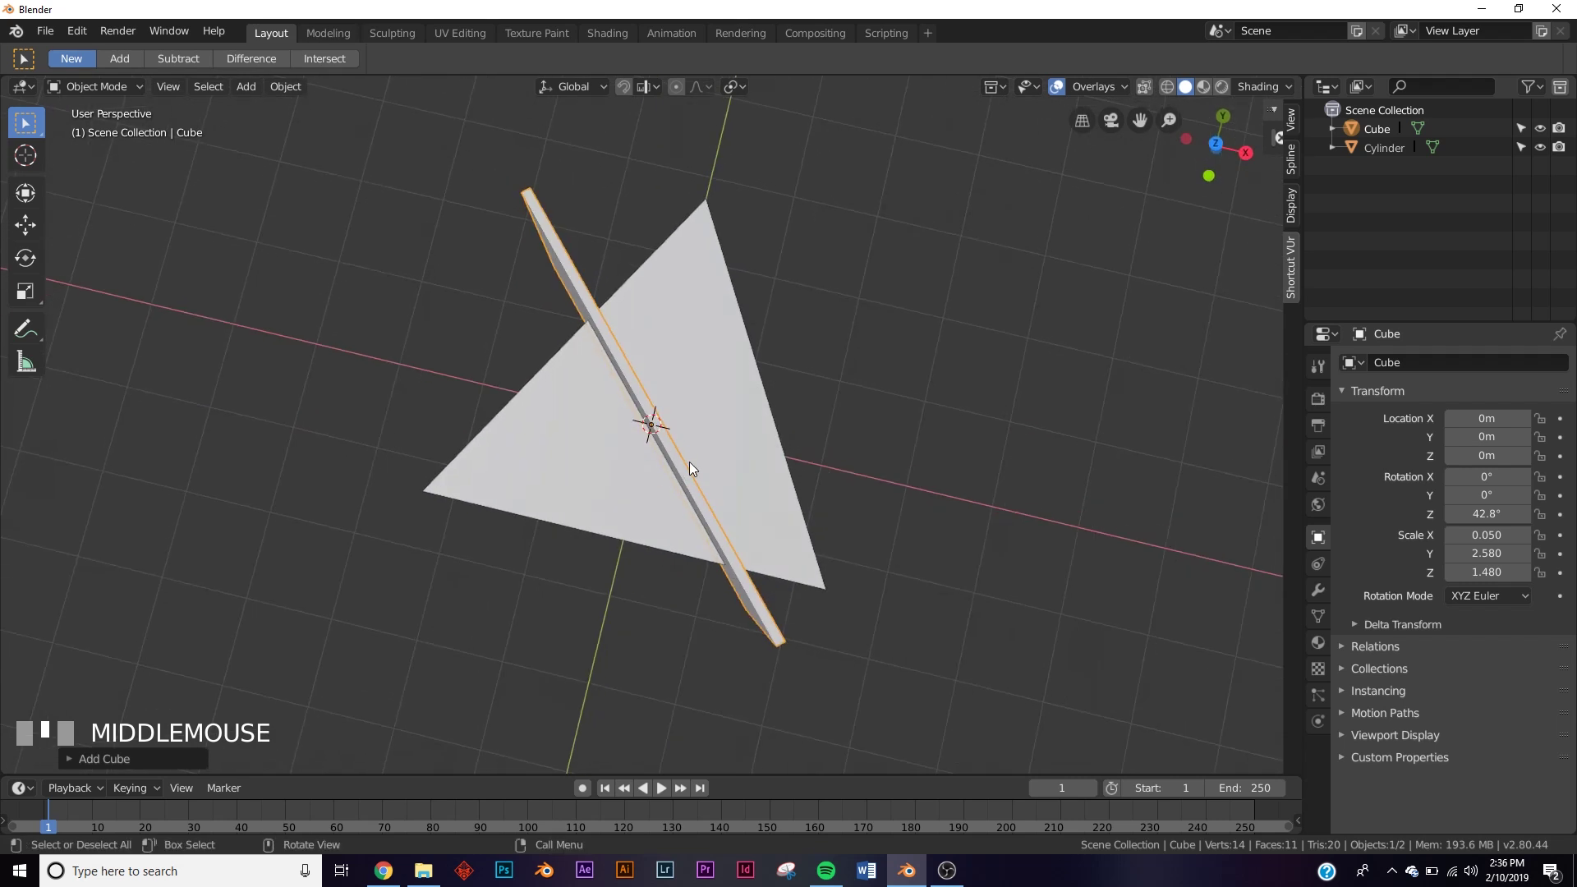
pyautogui.moveTo(1191, 551); pyautogui.dragTo(625, 485, button='middle')
# Step: Move the slab beside the triangle's lower-left corner with the Move tool
pyautogui.click(25, 193)
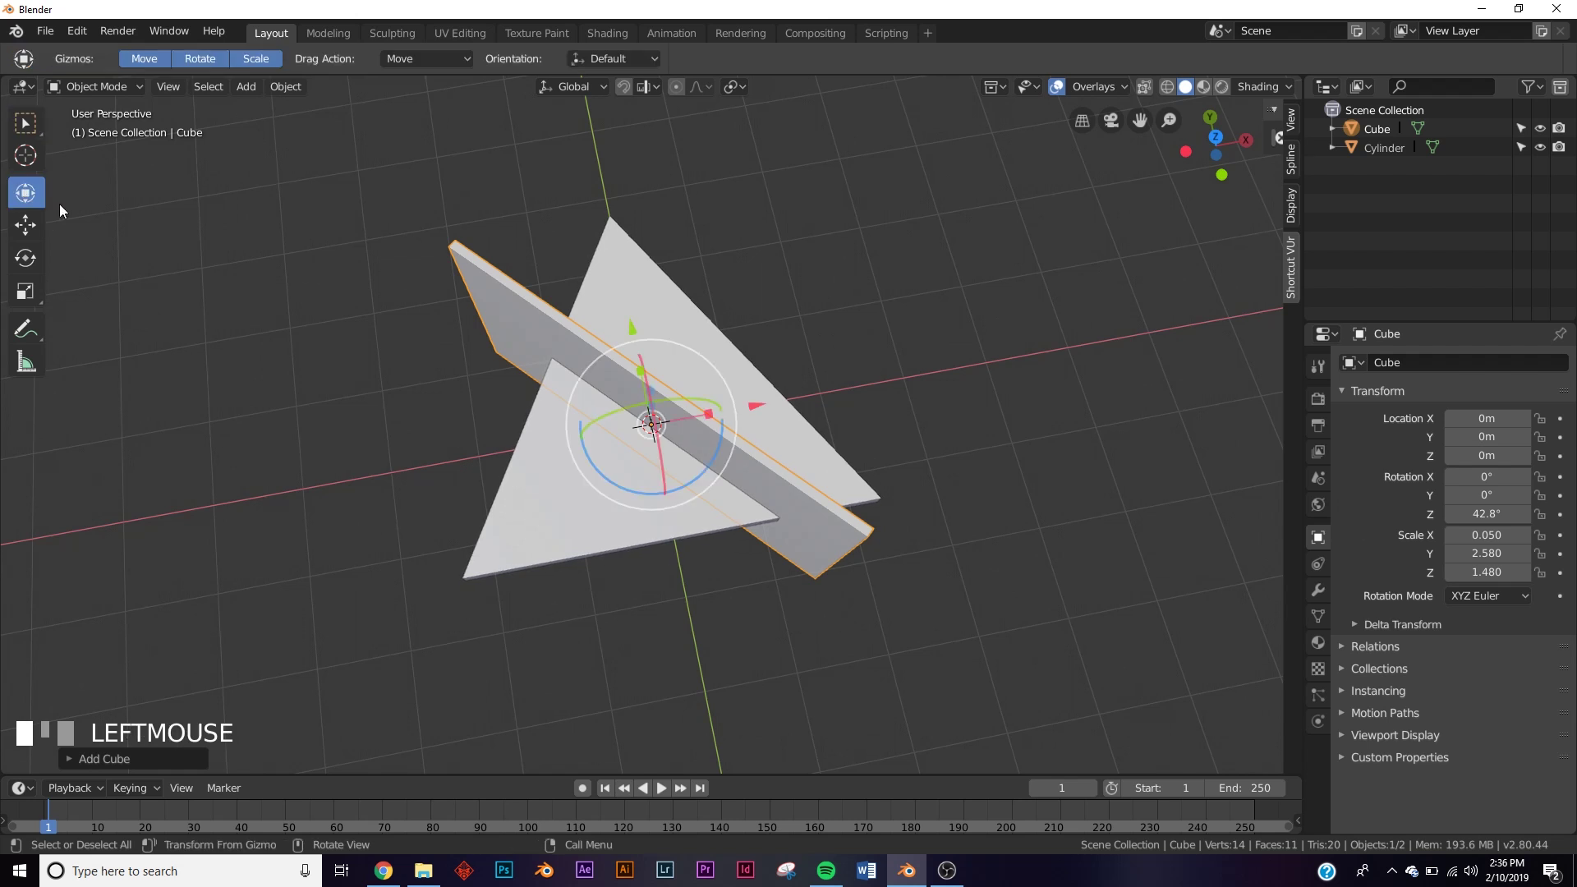
pyautogui.moveTo(739, 397); pyautogui.dragTo(432, 460)
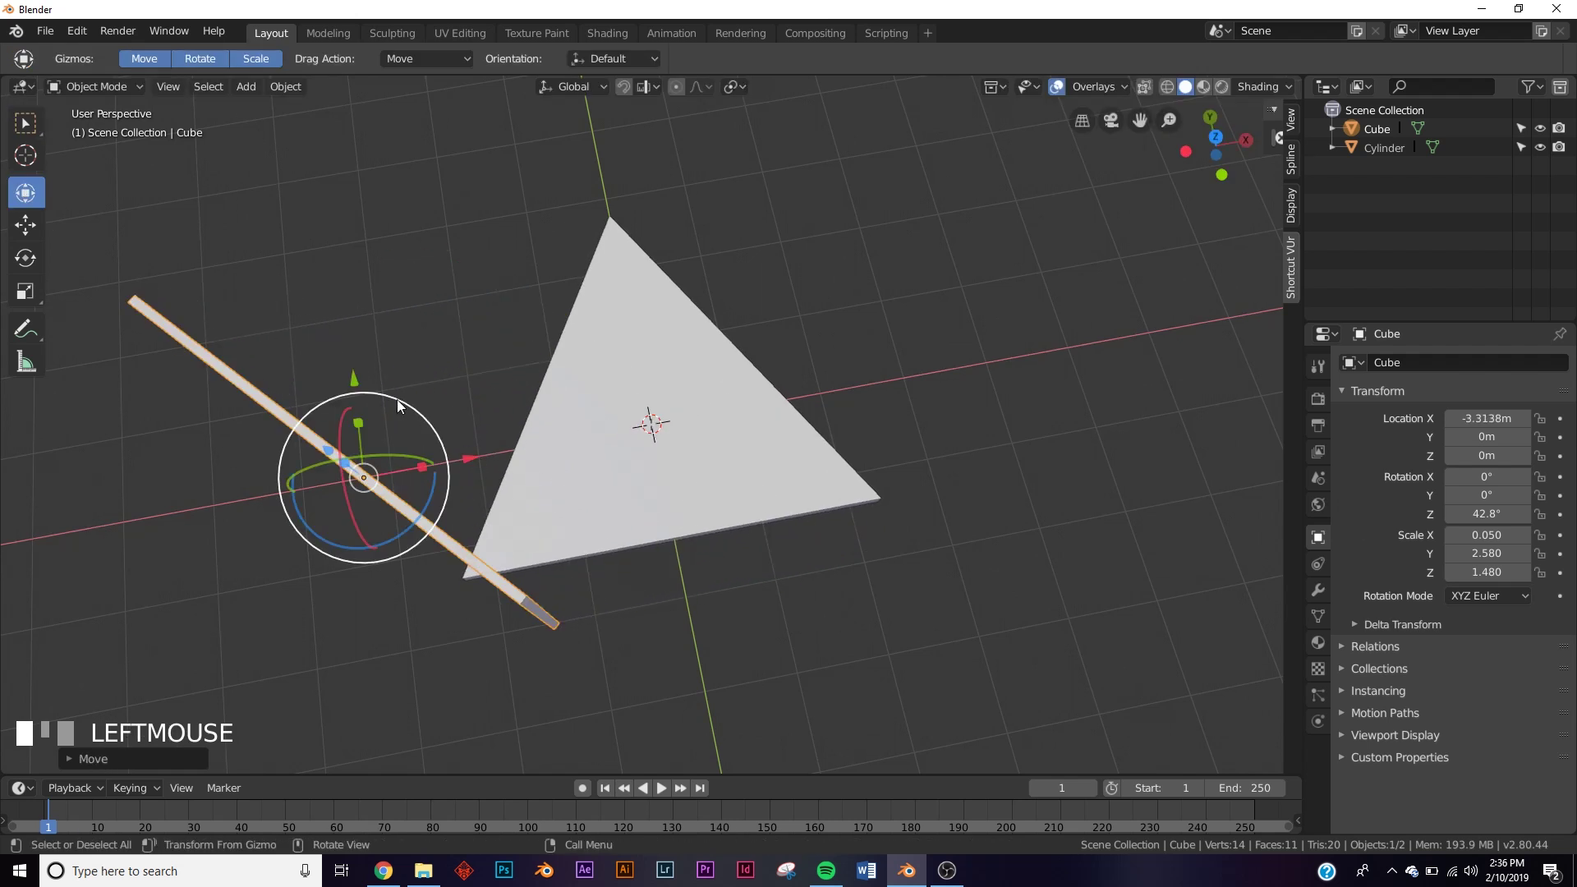
pyautogui.moveTo(373, 378); pyautogui.dragTo(431, 466)
pyautogui.moveTo(475, 562); pyautogui.dragTo(559, 575)
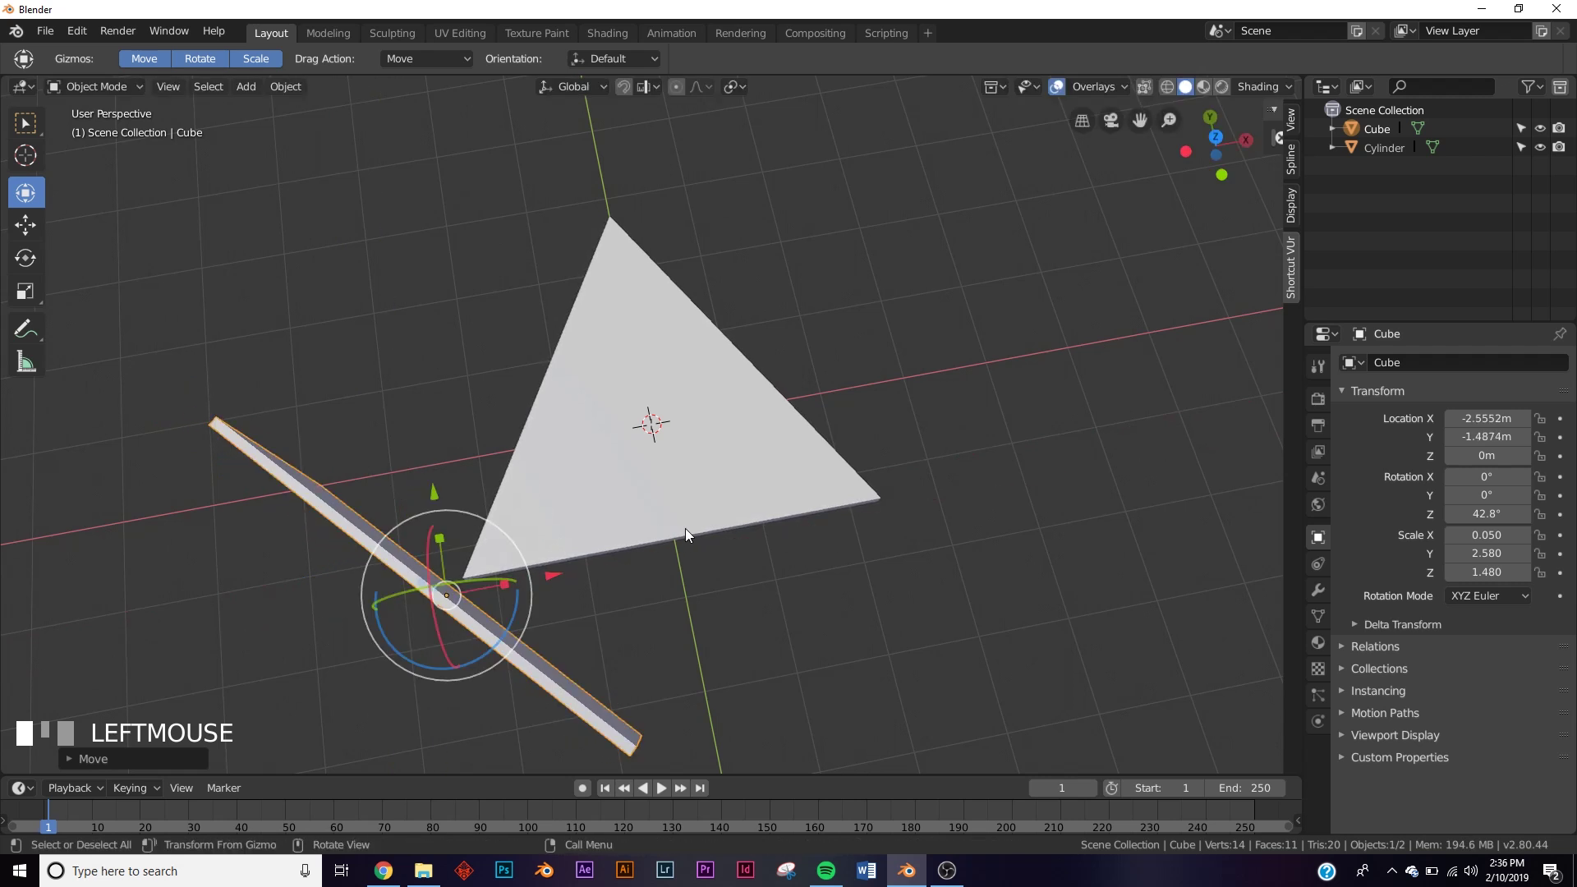
pyautogui.moveTo(685, 529); pyautogui.dragTo(701, 501, button='middle')
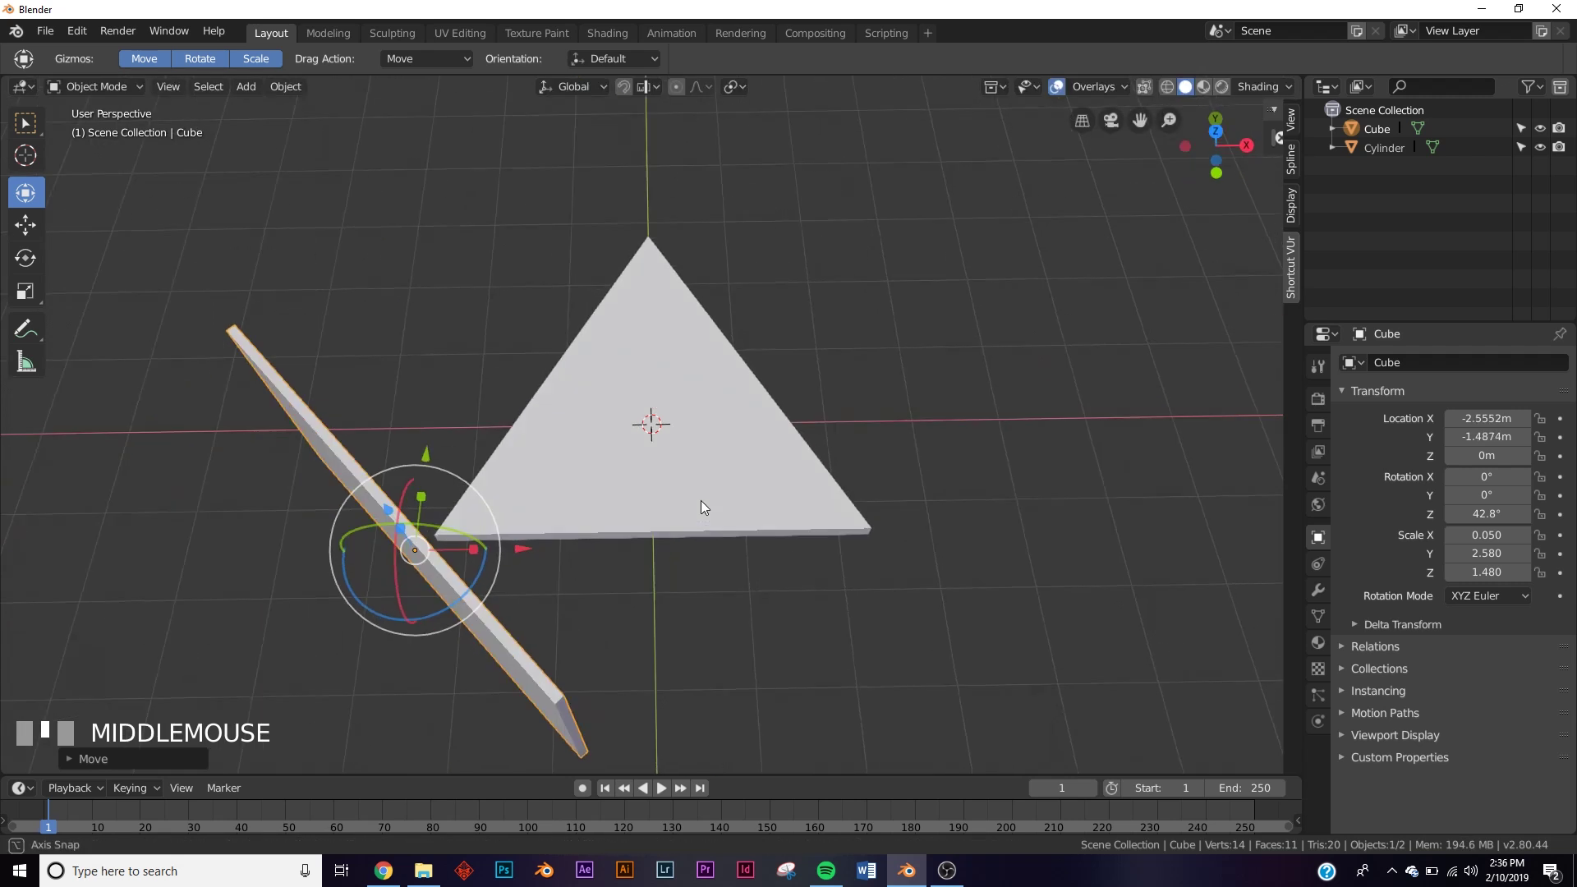
pyautogui.click(1315, 591)
# Step: Add an Array modifier to the slab with Relative Offset X of 2.5
pyautogui.click(1413, 359)
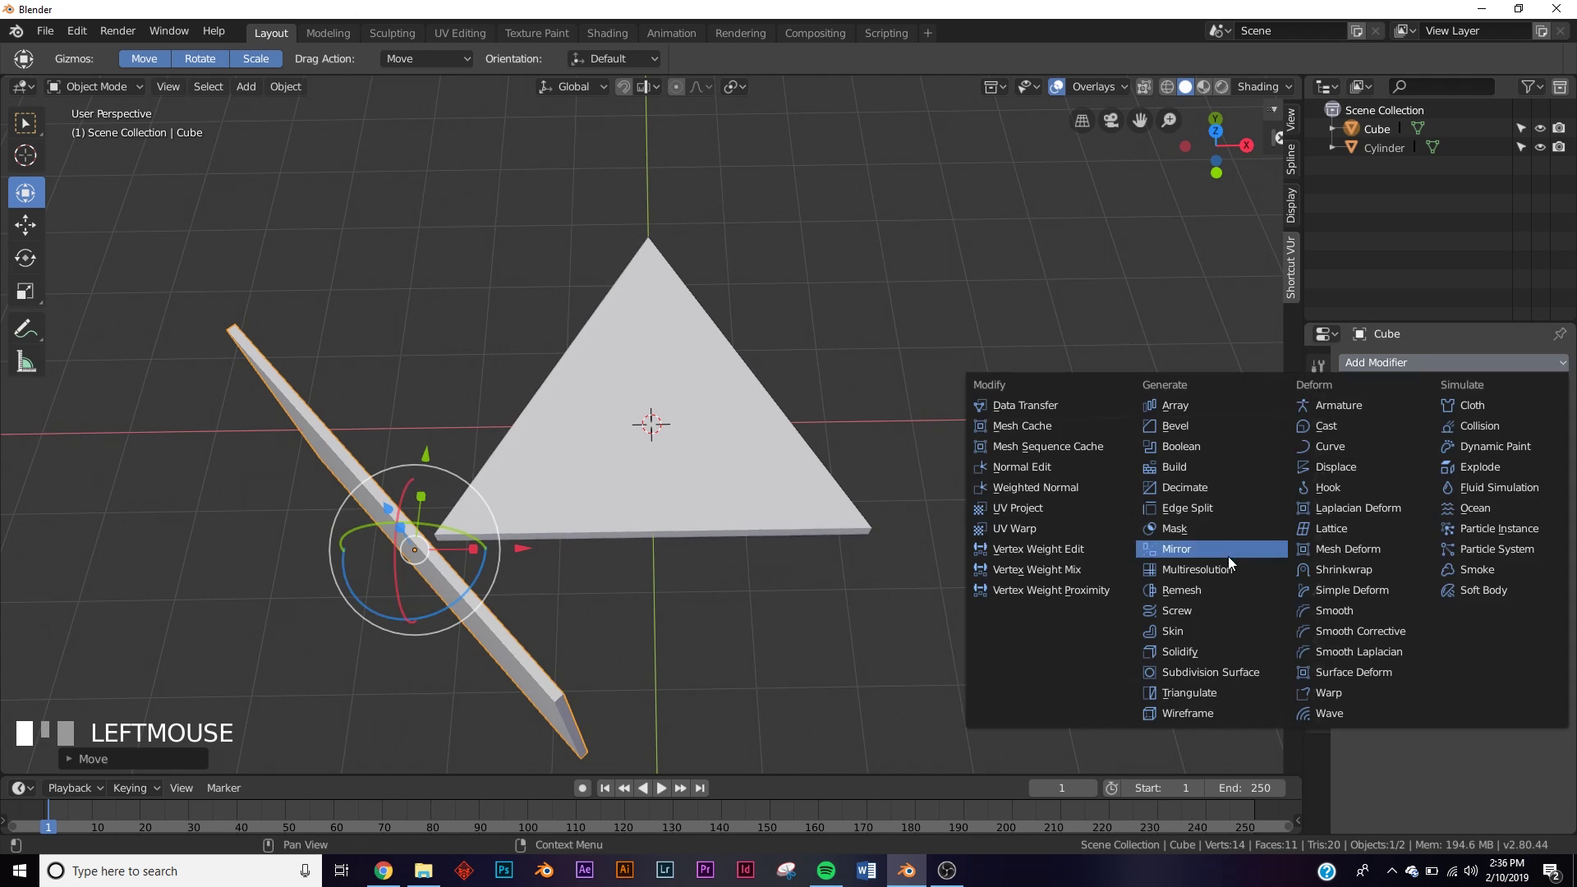
pyautogui.click(1186, 406)
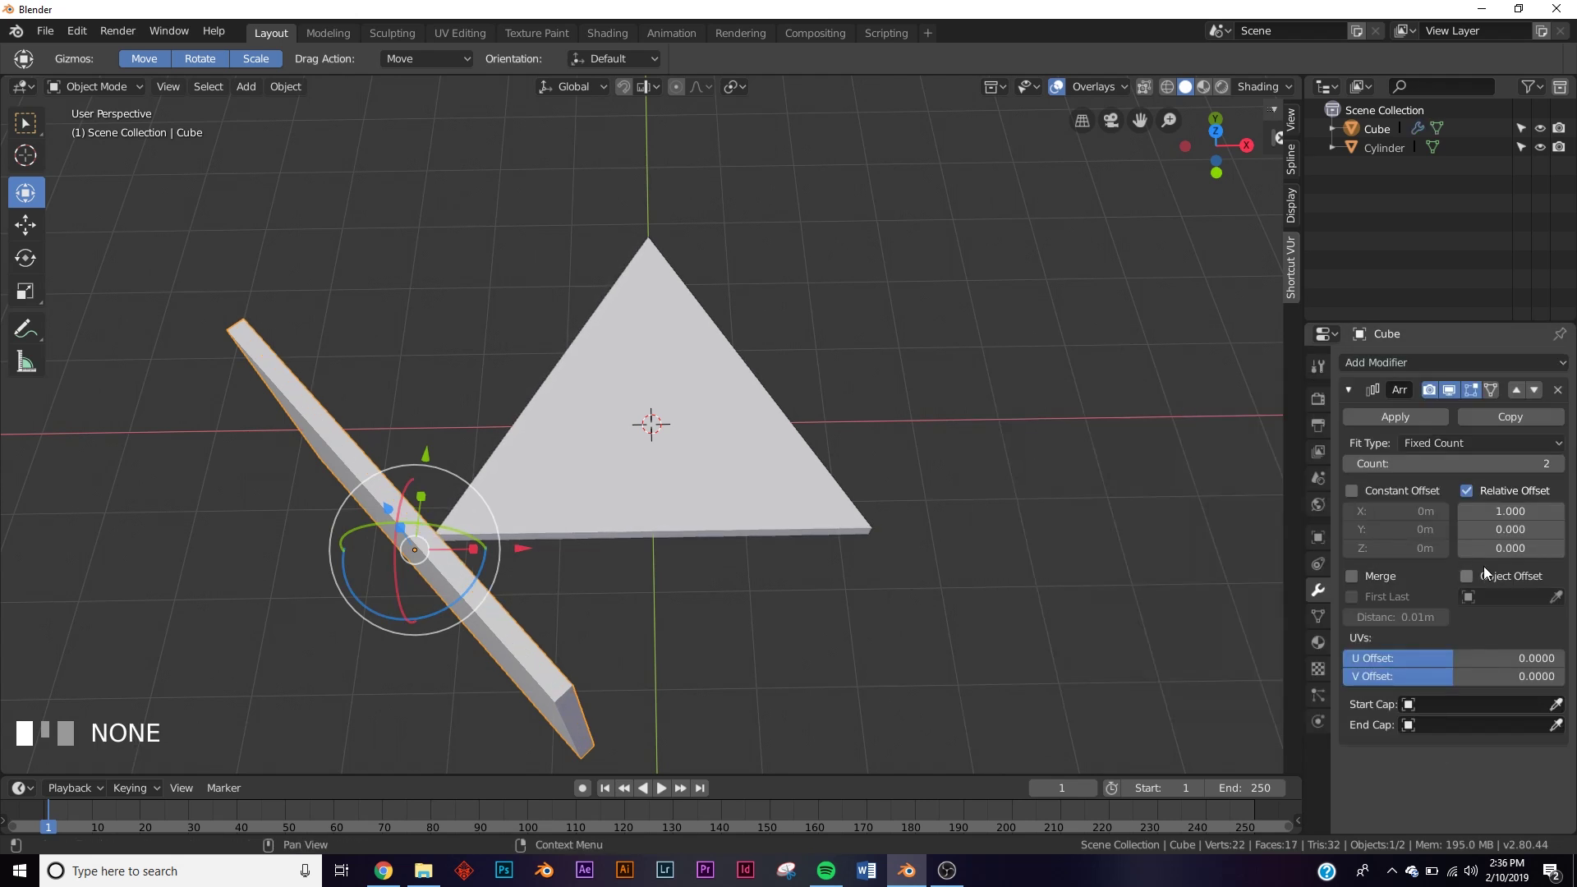
pyautogui.moveTo(1510, 511)
pyautogui.mouseDown()
pyautogui.moveTo(1560, 511)
pyautogui.moveTo(1537, 511)
pyautogui.mouseUp()
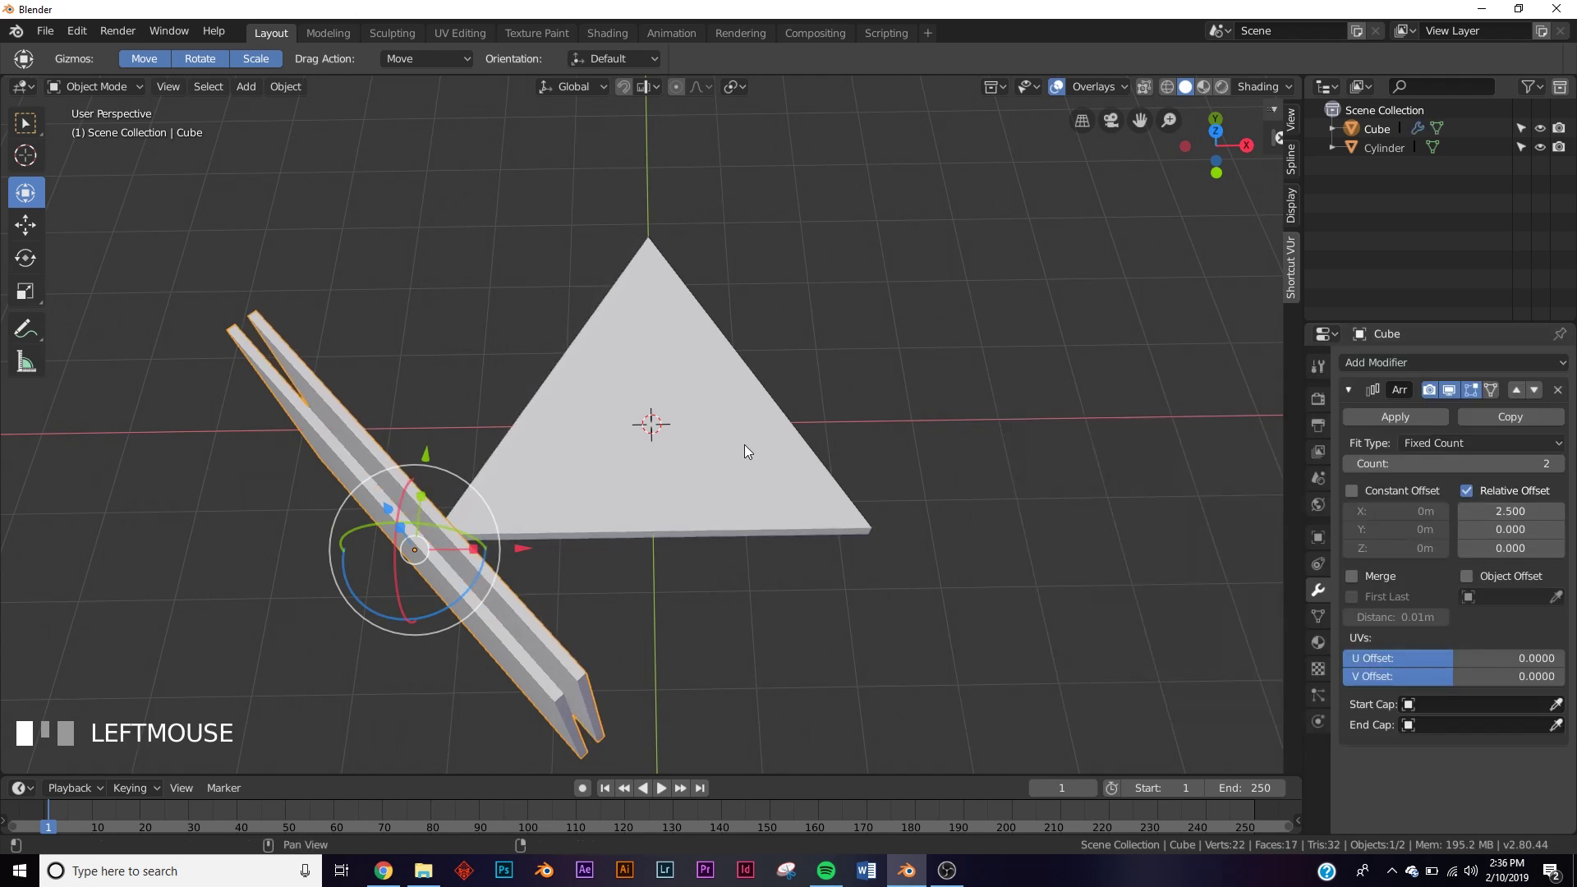
pyautogui.moveTo(748, 451); pyautogui.dragTo(583, 461, button='middle')
# Step: Raise the array Count to 20
pyautogui.scroll(-1, 583, 461)
pyautogui.click(1561, 464)
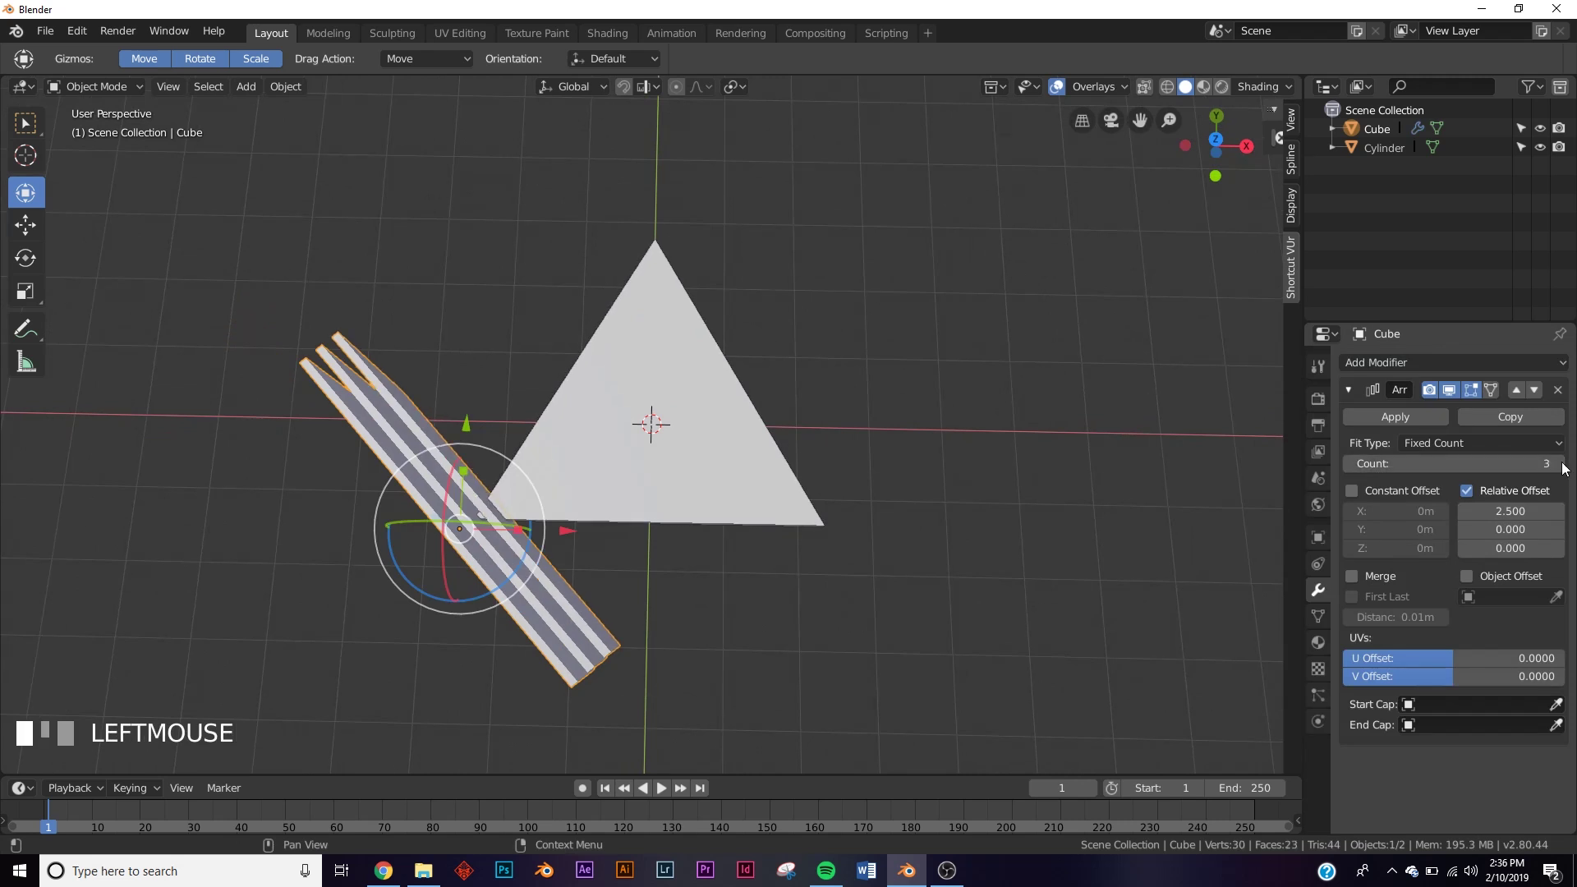
pyautogui.click(1561, 464)
pyautogui.click(1561, 464)
pyautogui.click(1561, 465)
pyautogui.click(1560, 464)
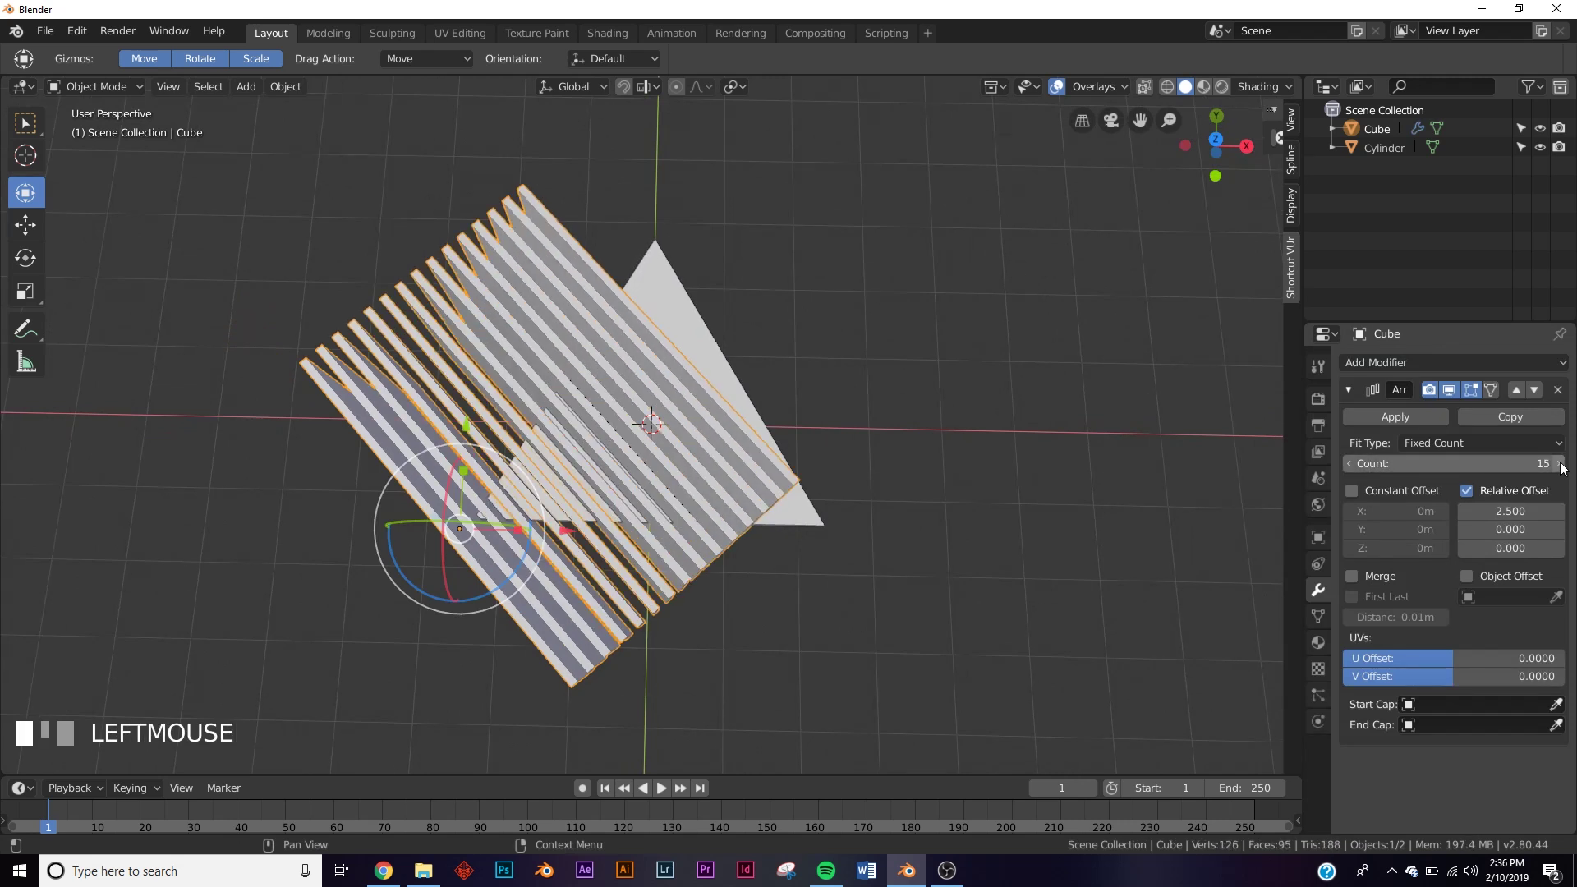
pyautogui.click(1561, 464)
pyautogui.click(1561, 464)
pyautogui.click(1561, 464)
pyautogui.click(1561, 464)
pyautogui.click(1561, 464)
# Step: Move the row of slats so it covers the triangle
pyautogui.moveTo(859, 377); pyautogui.dragTo(738, 537, button='middle')
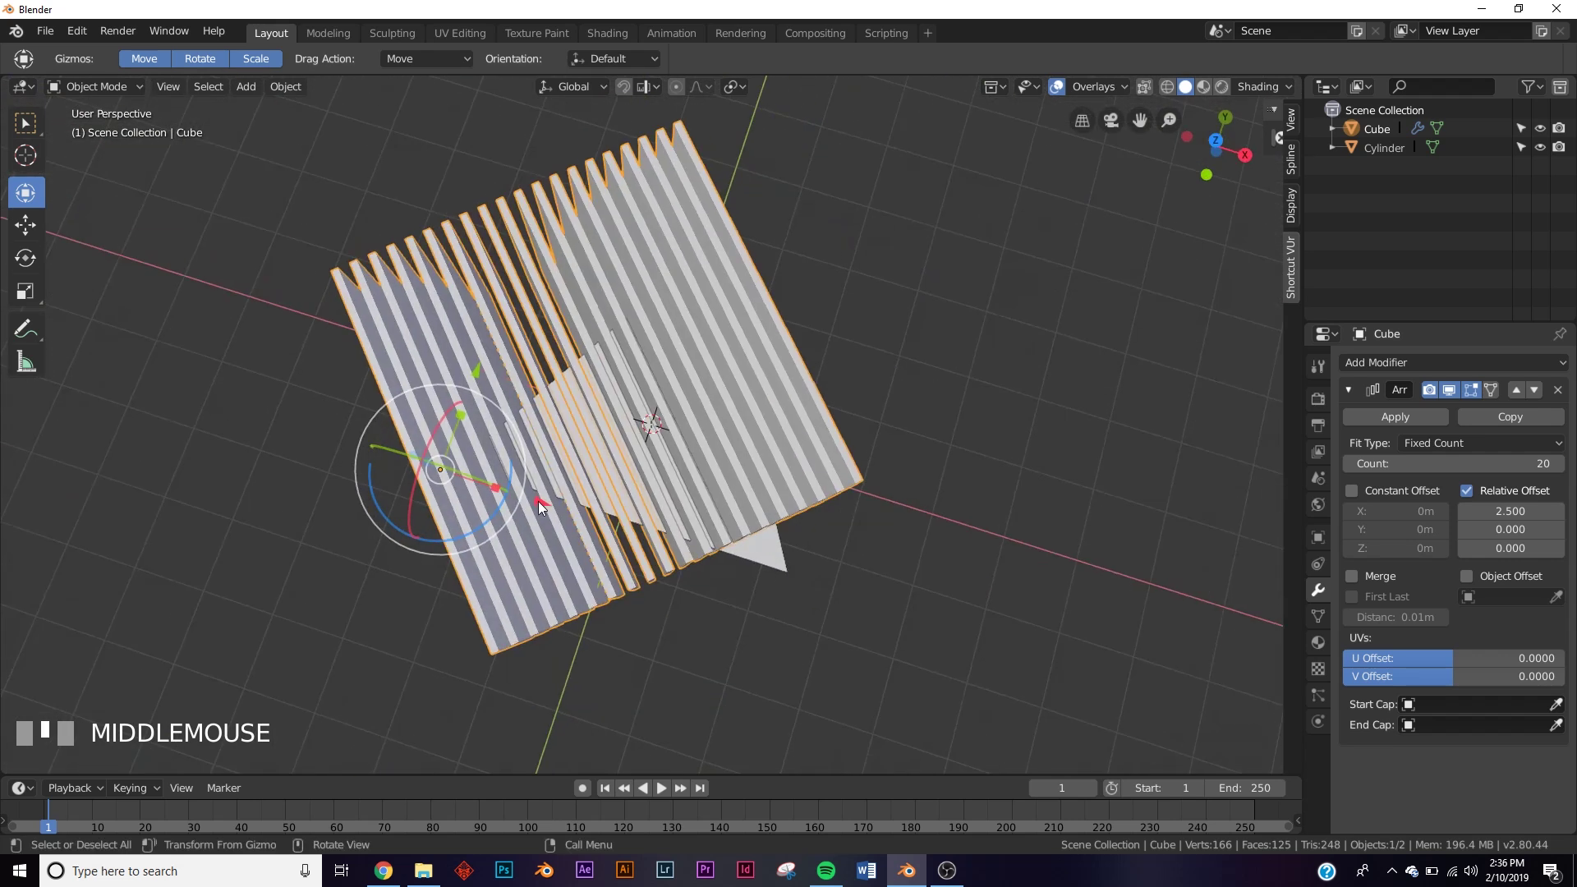
pyautogui.moveTo(539, 501); pyautogui.dragTo(524, 424)
pyautogui.moveTo(566, 544); pyautogui.dragTo(688, 433)
pyautogui.moveTo(688, 432); pyautogui.dragTo(598, 405, button='middle')
# Step: Give the Cylinder a Boolean modifier set to Difference with the Cube as cutter
pyautogui.click(1386, 147)
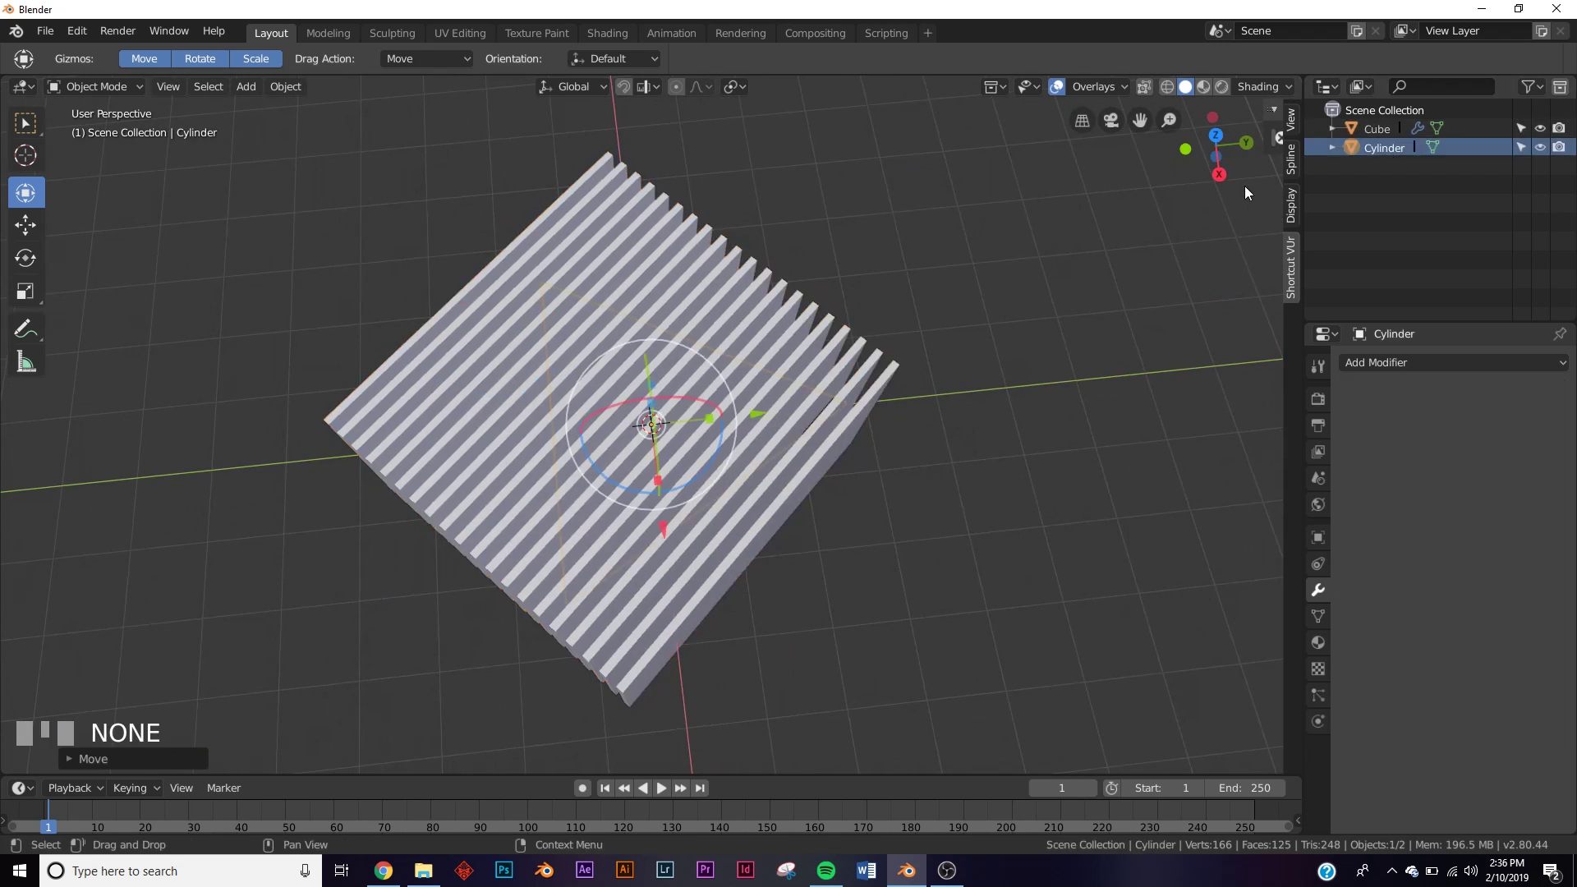
pyautogui.click(1408, 360)
pyautogui.click(1204, 445)
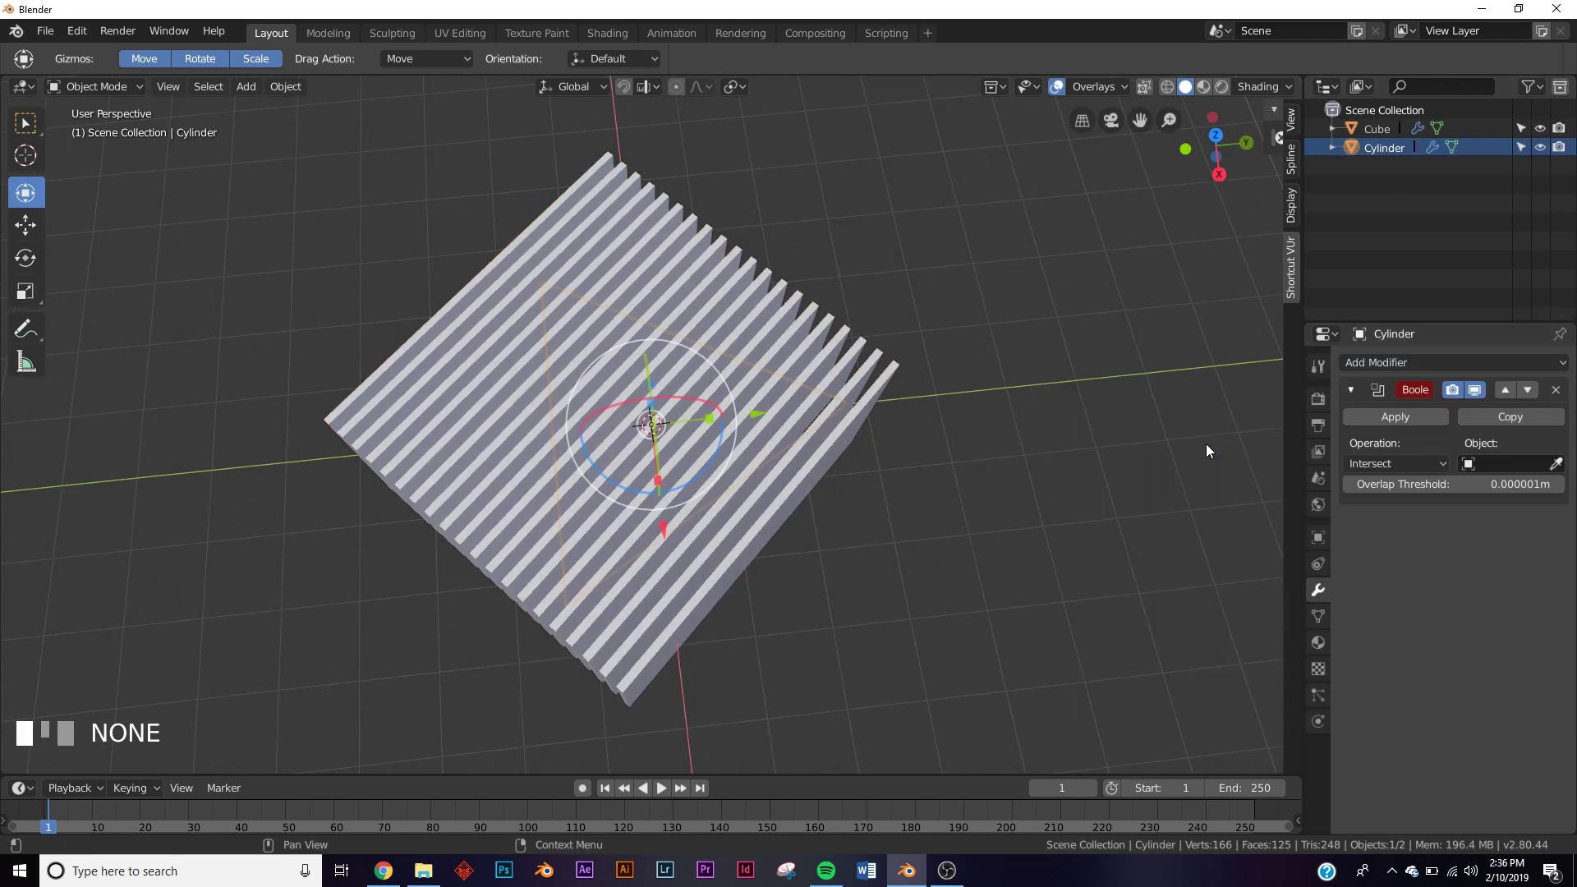
pyautogui.click(1477, 463)
pyautogui.click(1428, 492)
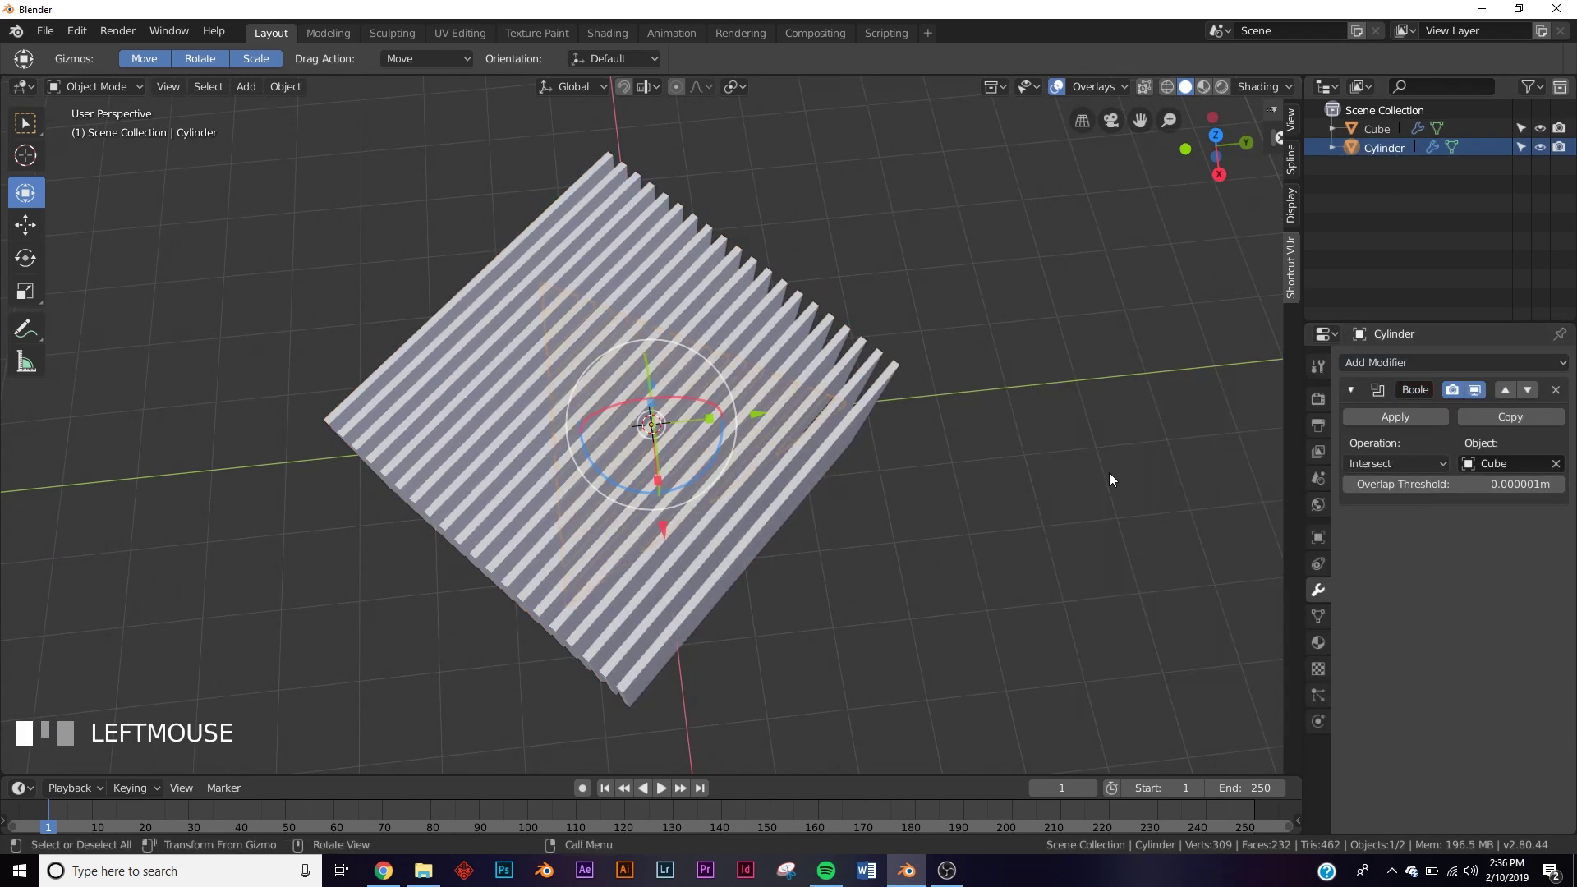
pyautogui.moveTo(1068, 493); pyautogui.dragTo(1101, 386, button='middle')
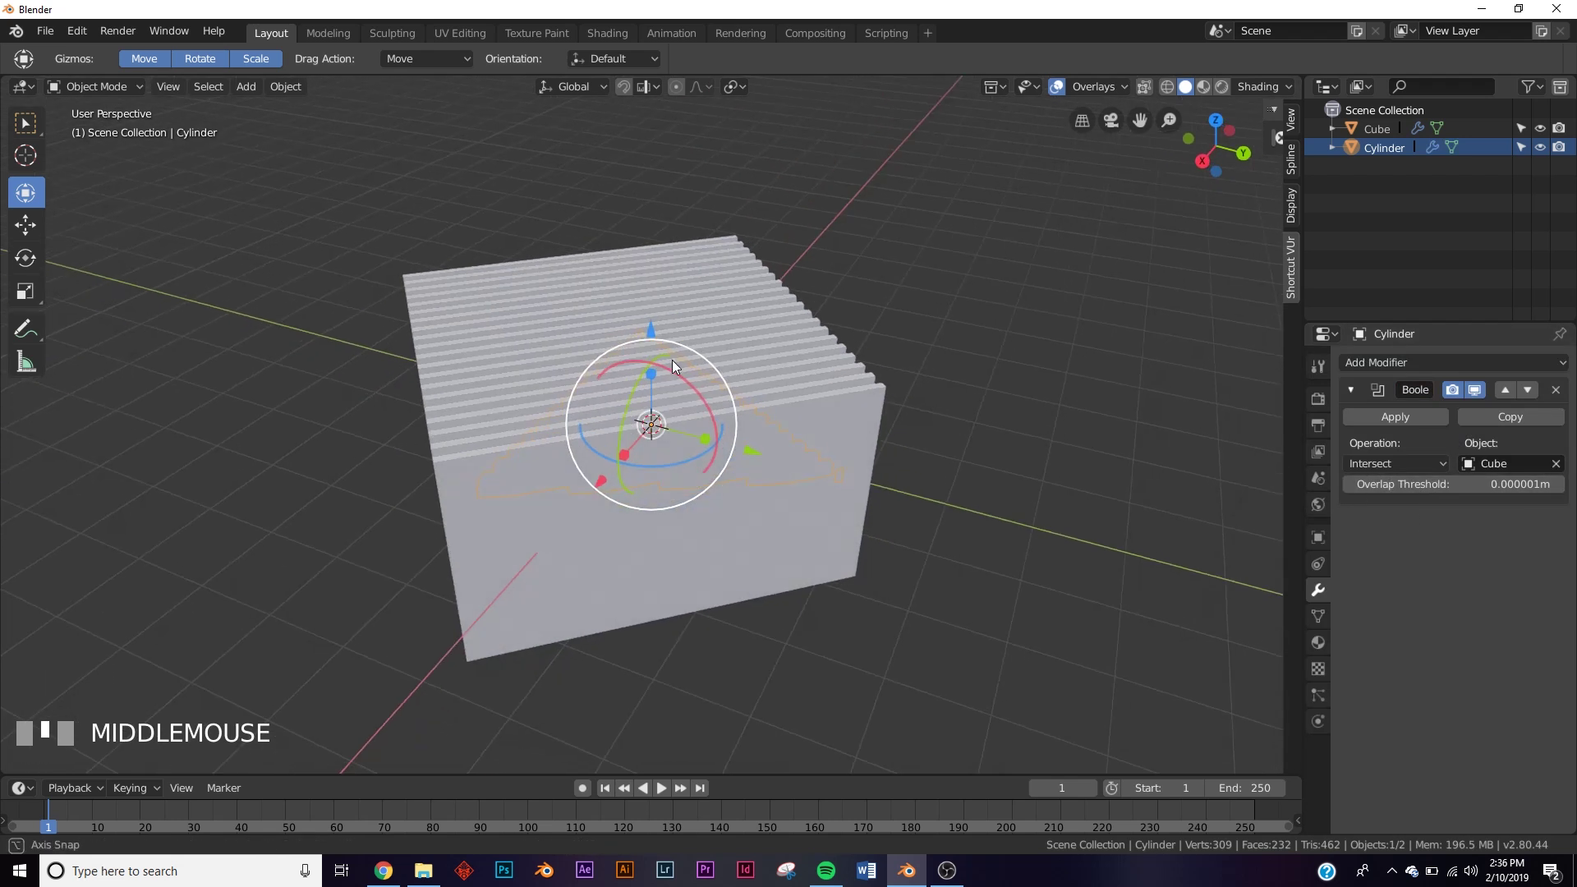
pyautogui.click(1383, 462)
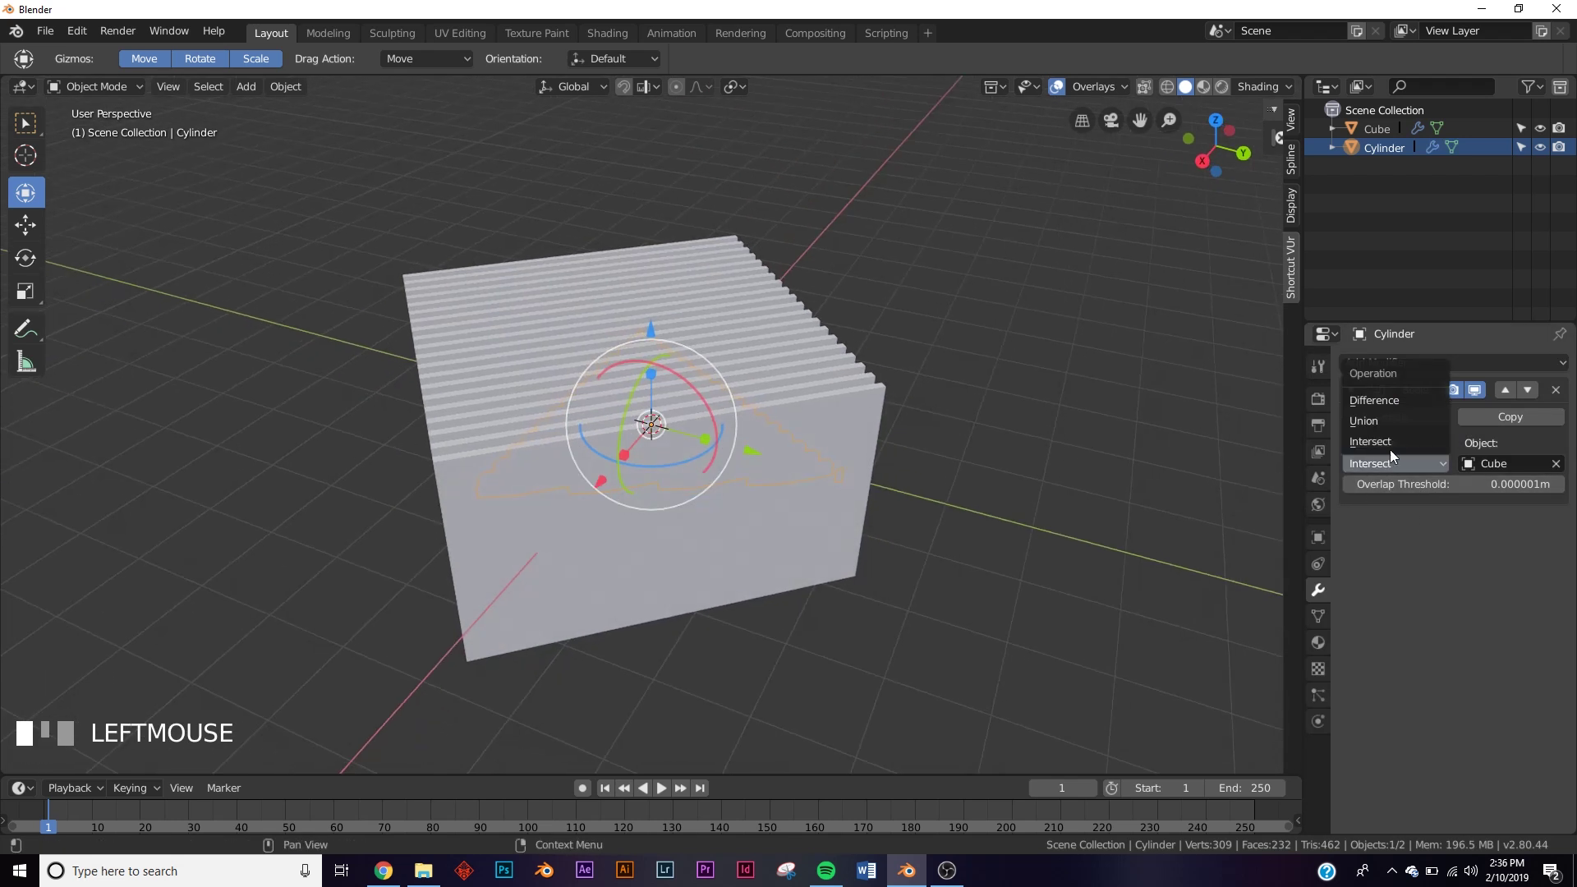
pyautogui.click(1392, 404)
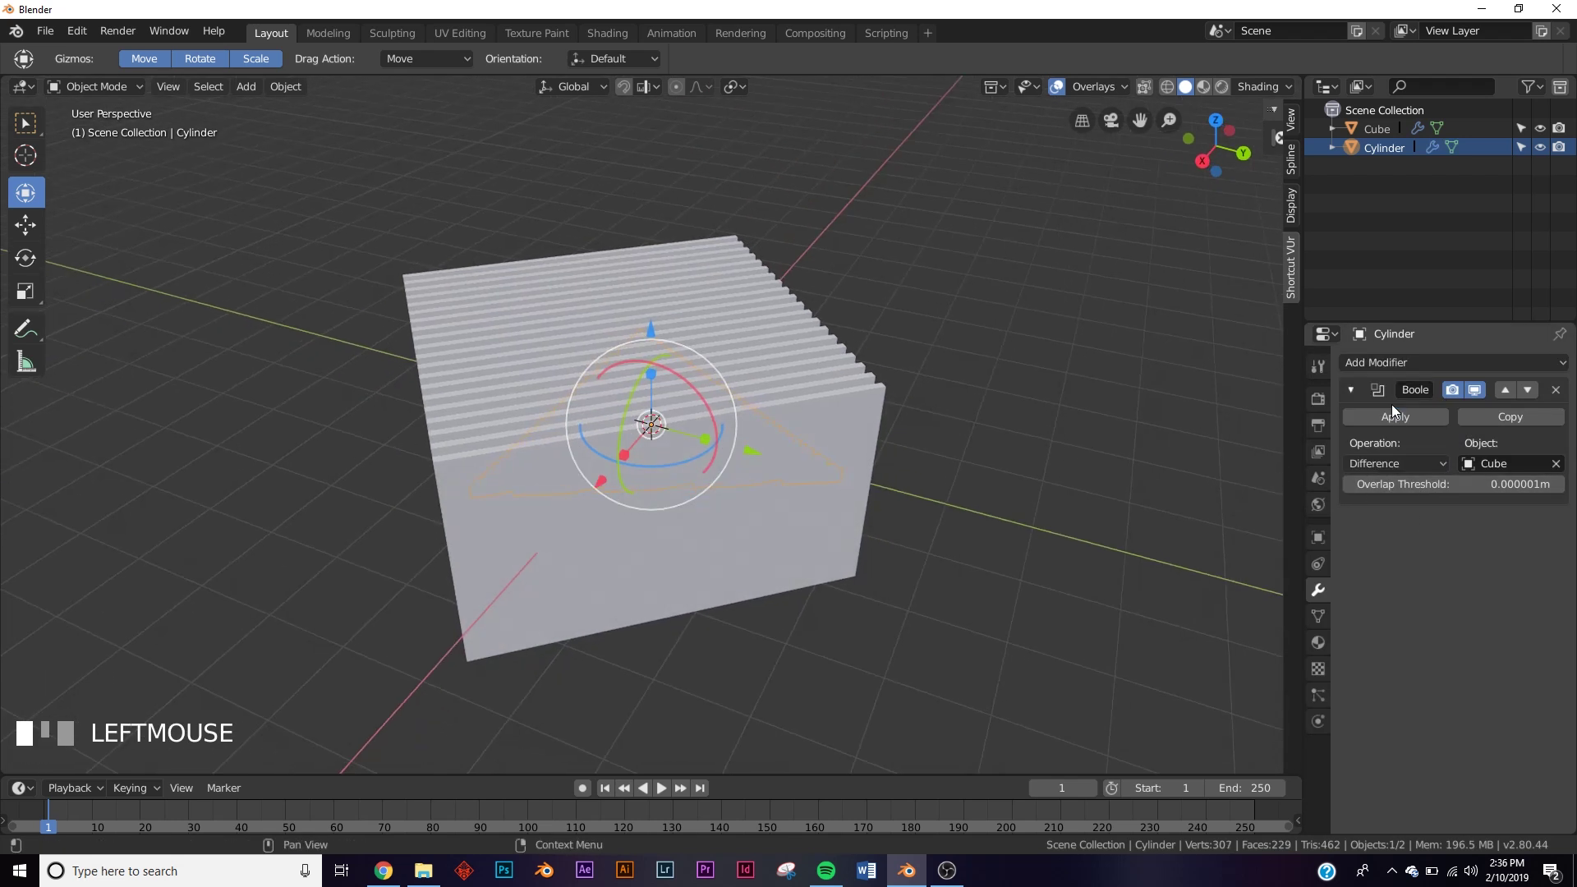
# Step: Hide the Cube to reveal the slotted triangular plate
pyautogui.click(1541, 129)
pyautogui.moveTo(703, 368); pyautogui.dragTo(609, 495, button='middle')
pyautogui.scroll(-3, 776, 497)
pyautogui.scroll(-3, 704, 502)
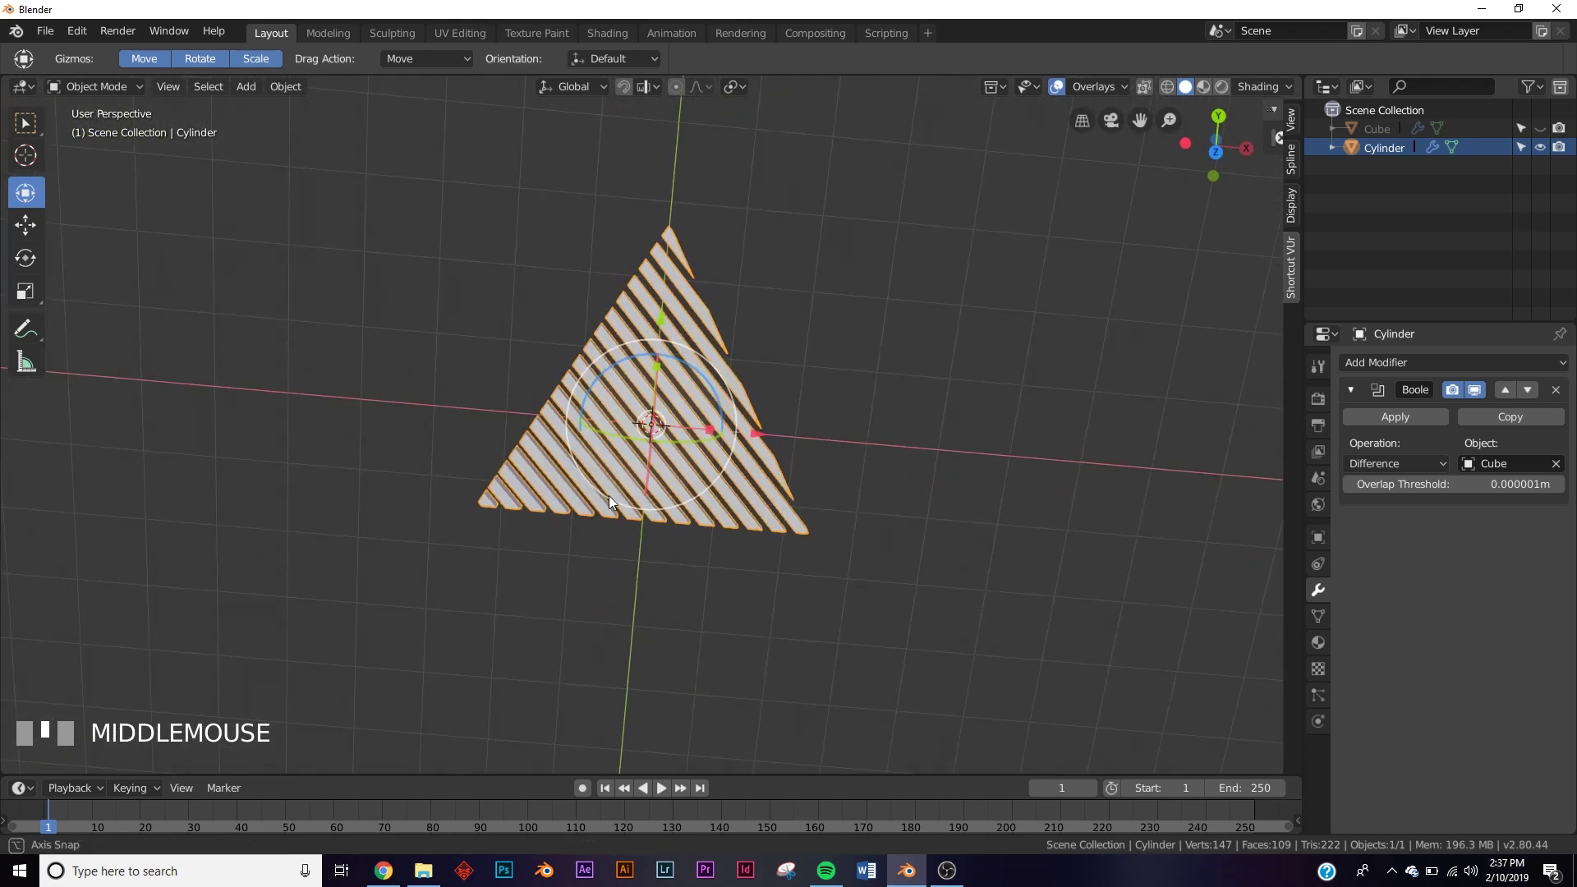
pyautogui.scroll(3, 664, 509)
pyautogui.moveTo(732, 511); pyautogui.dragTo(808, 359, button='middle')
# Step: Add a plane and scale it up into a large floor
pyautogui.hotkey('shift', 'a')
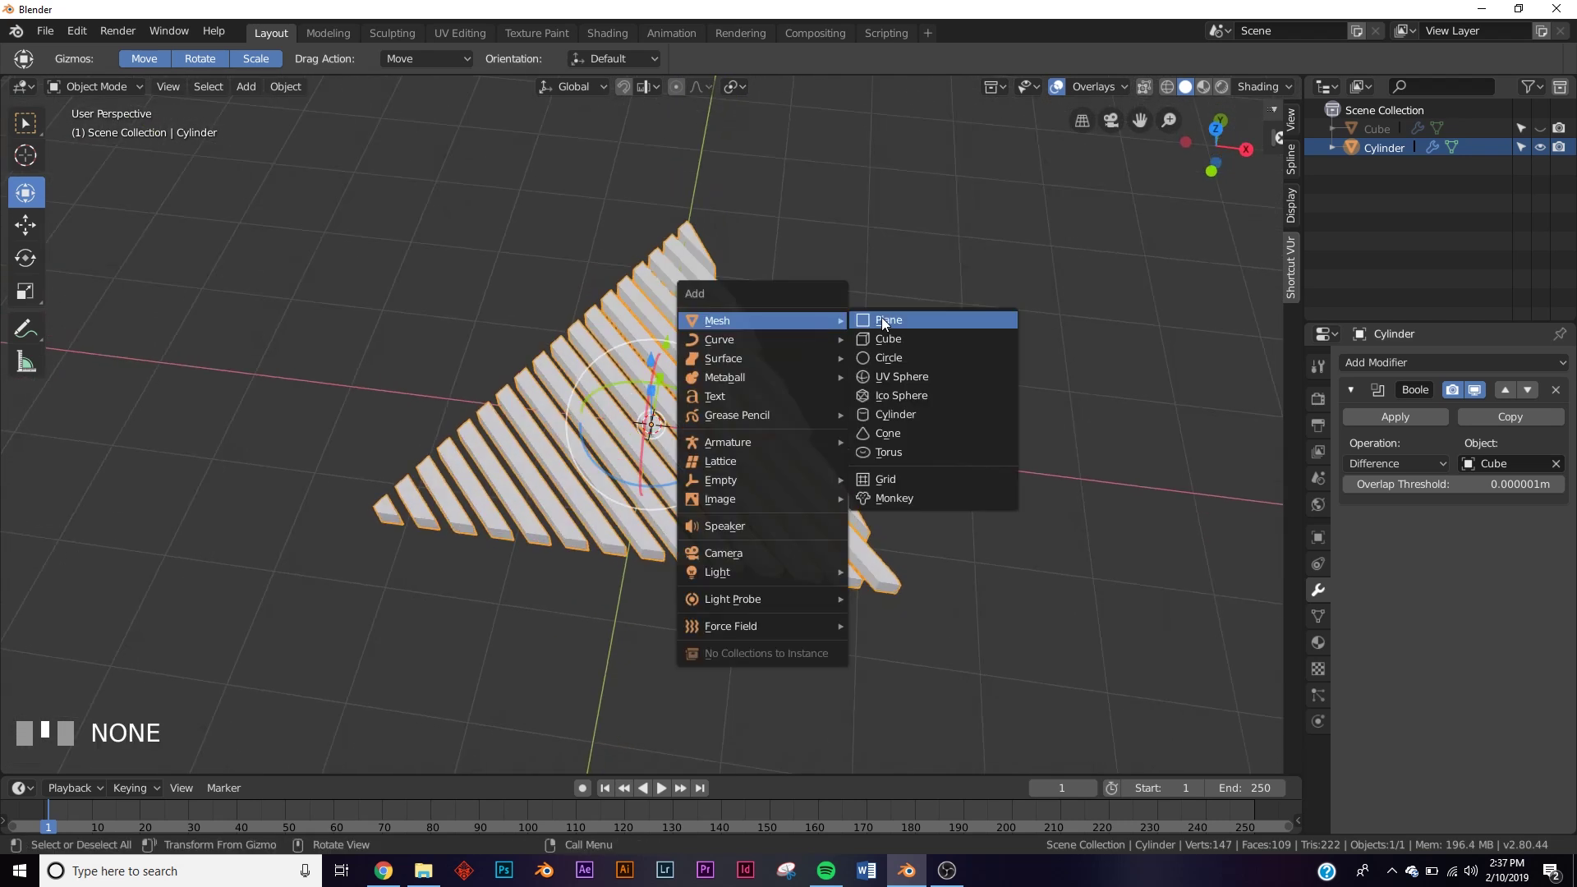
pyautogui.click(937, 321)
pyautogui.press('s')
pyautogui.press('KP_Enter')
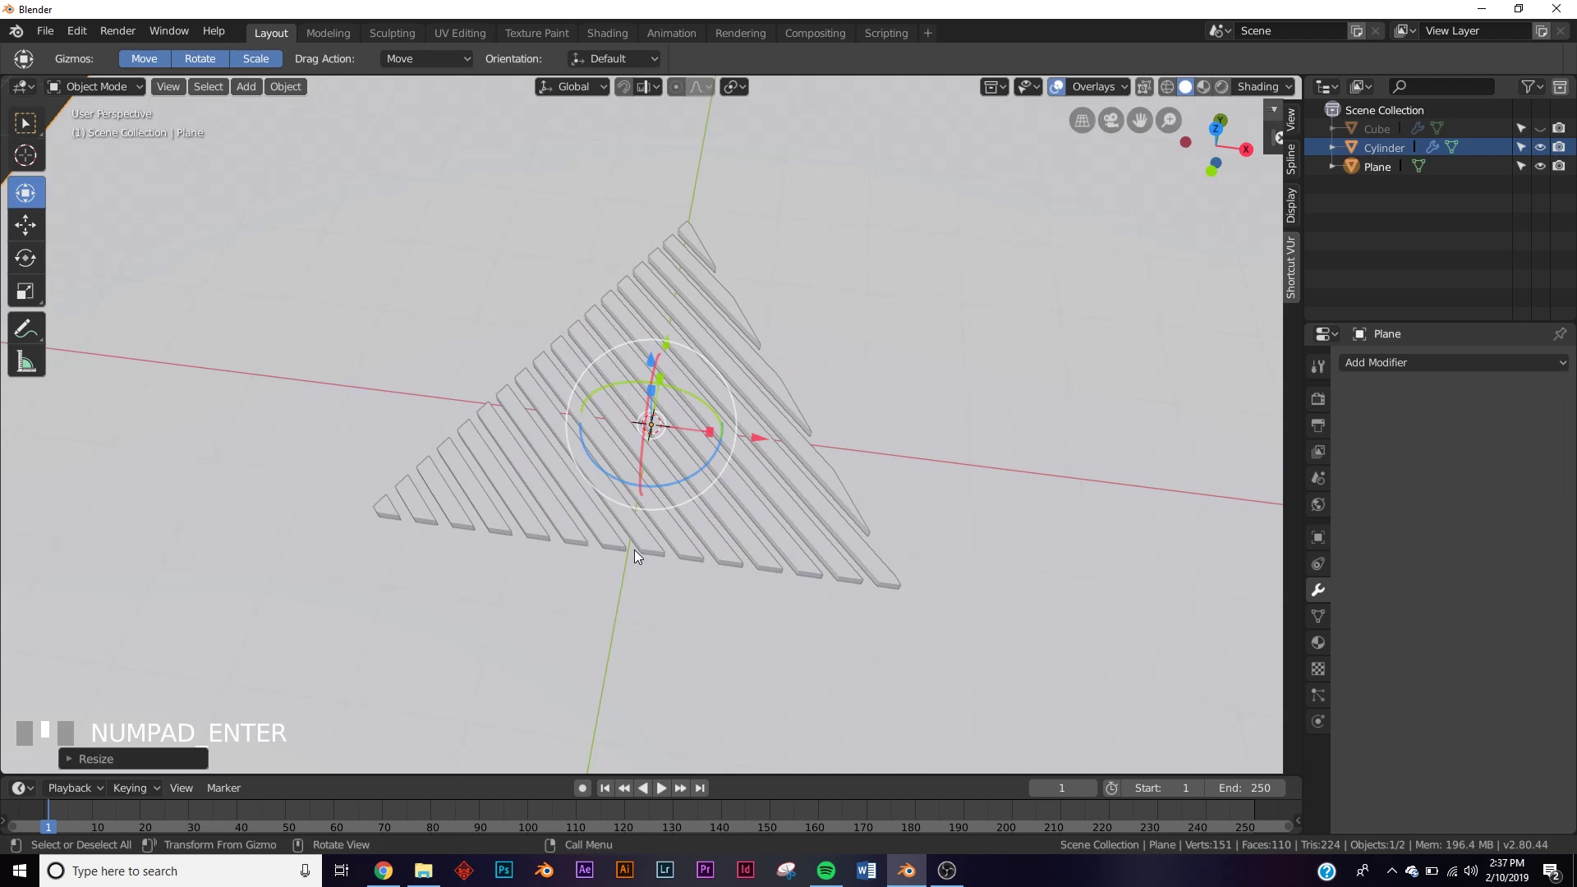
pyautogui.moveTo(634, 549); pyautogui.dragTo(796, 451, button='middle')
# Step: Lift the slotted triangle slightly above the floor
pyautogui.click(669, 333)
pyautogui.moveTo(669, 333); pyautogui.dragTo(654, 320)
pyautogui.moveTo(655, 320); pyautogui.dragTo(493, 14, button='middle')
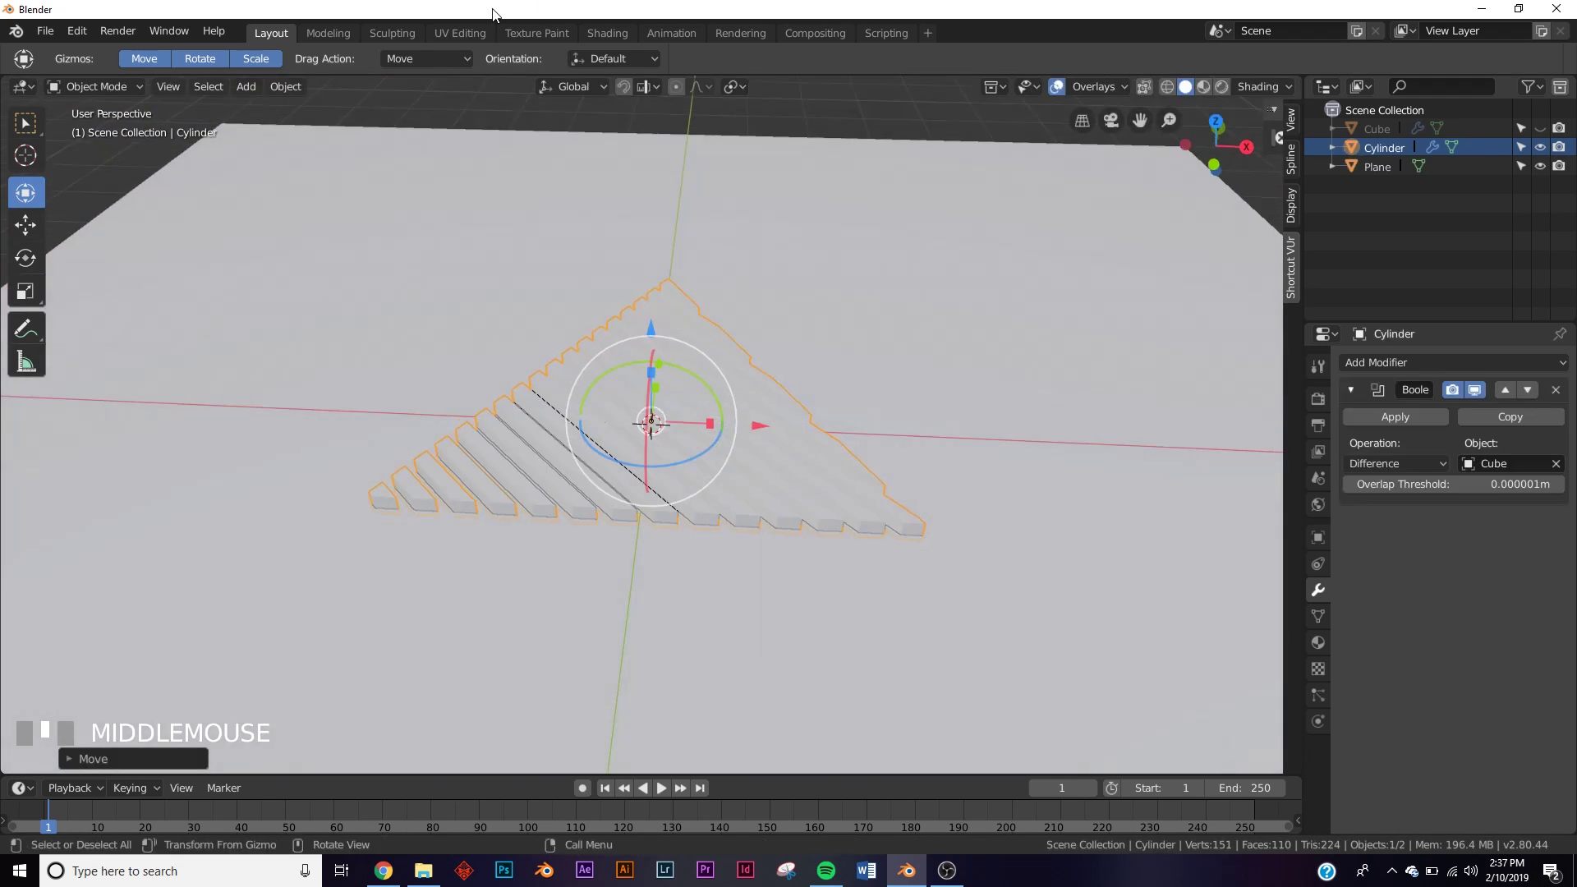
# Step: Switch to the Shading workspace in Material Preview with Bloom turned off
pyautogui.click(599, 36)
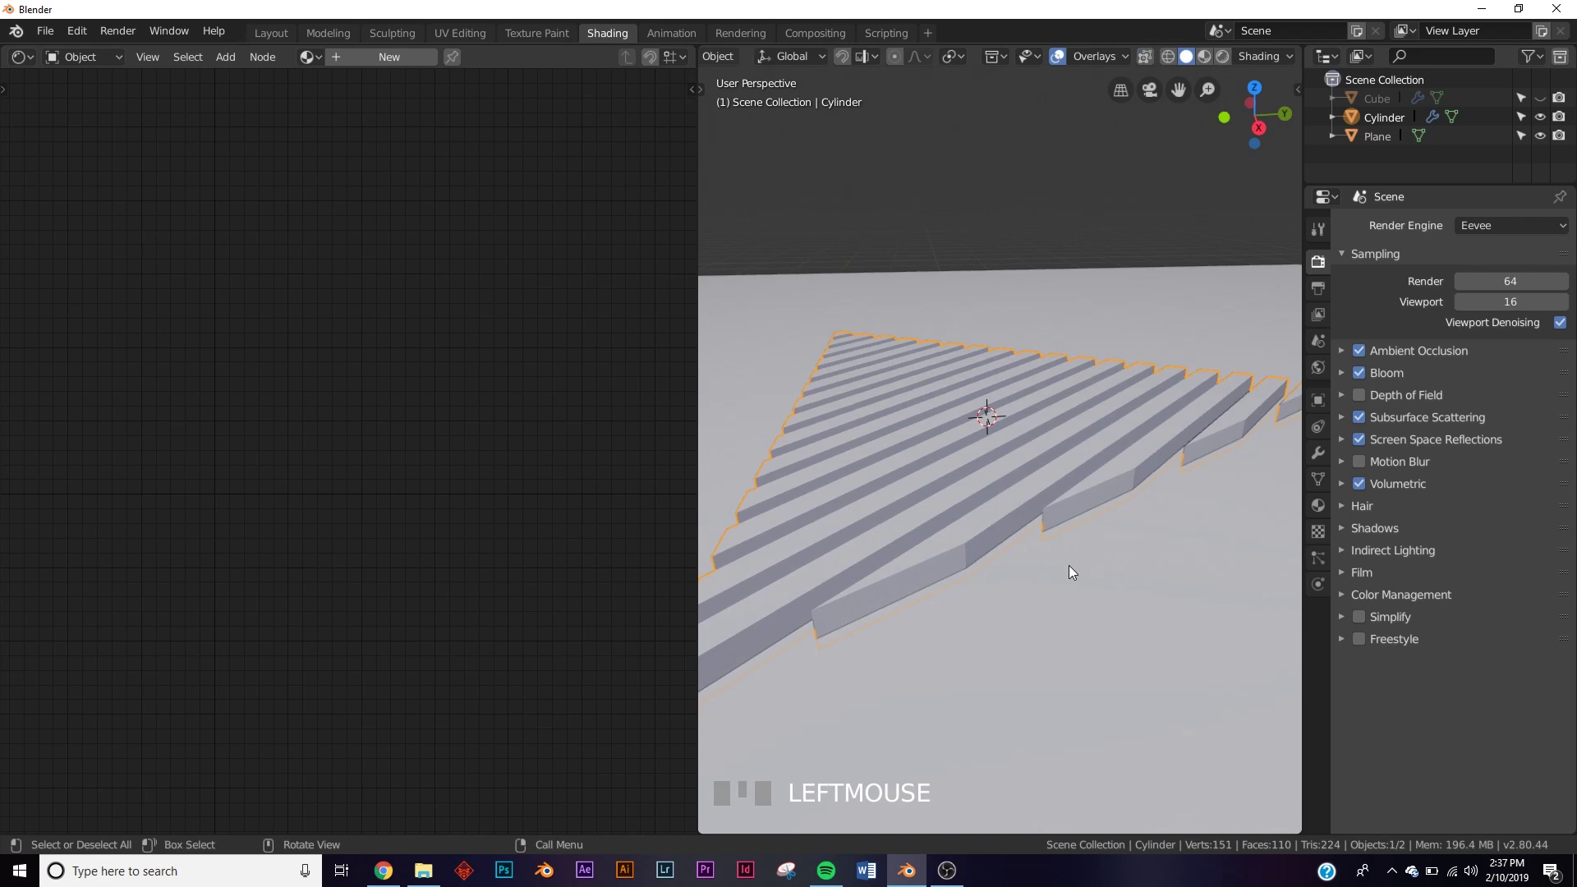
pyautogui.scroll(-5, 1068, 565)
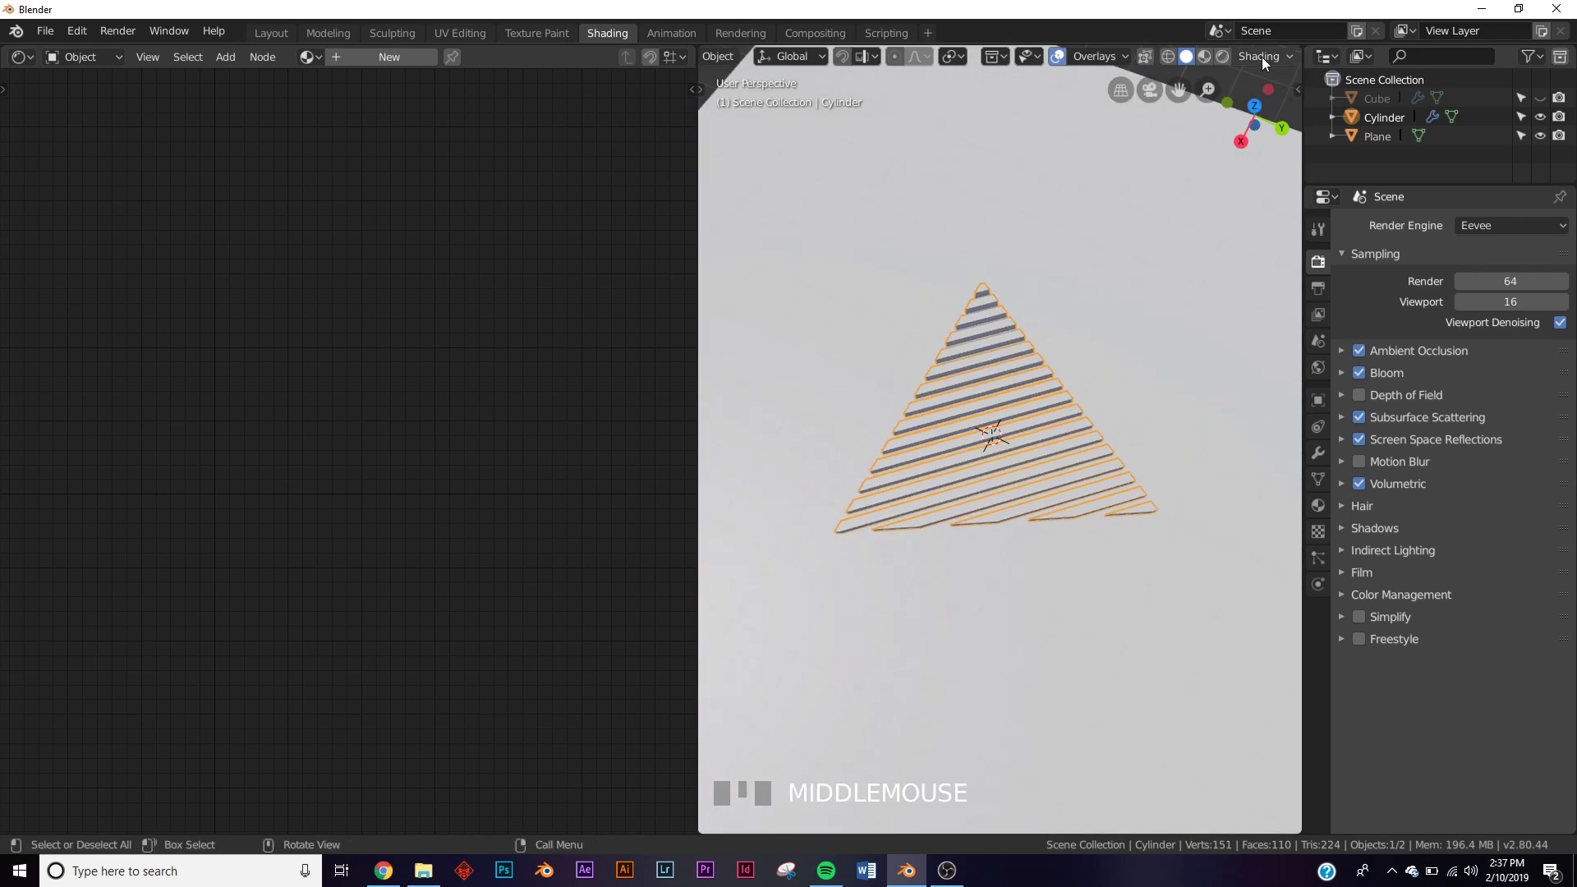
pyautogui.click(1205, 56)
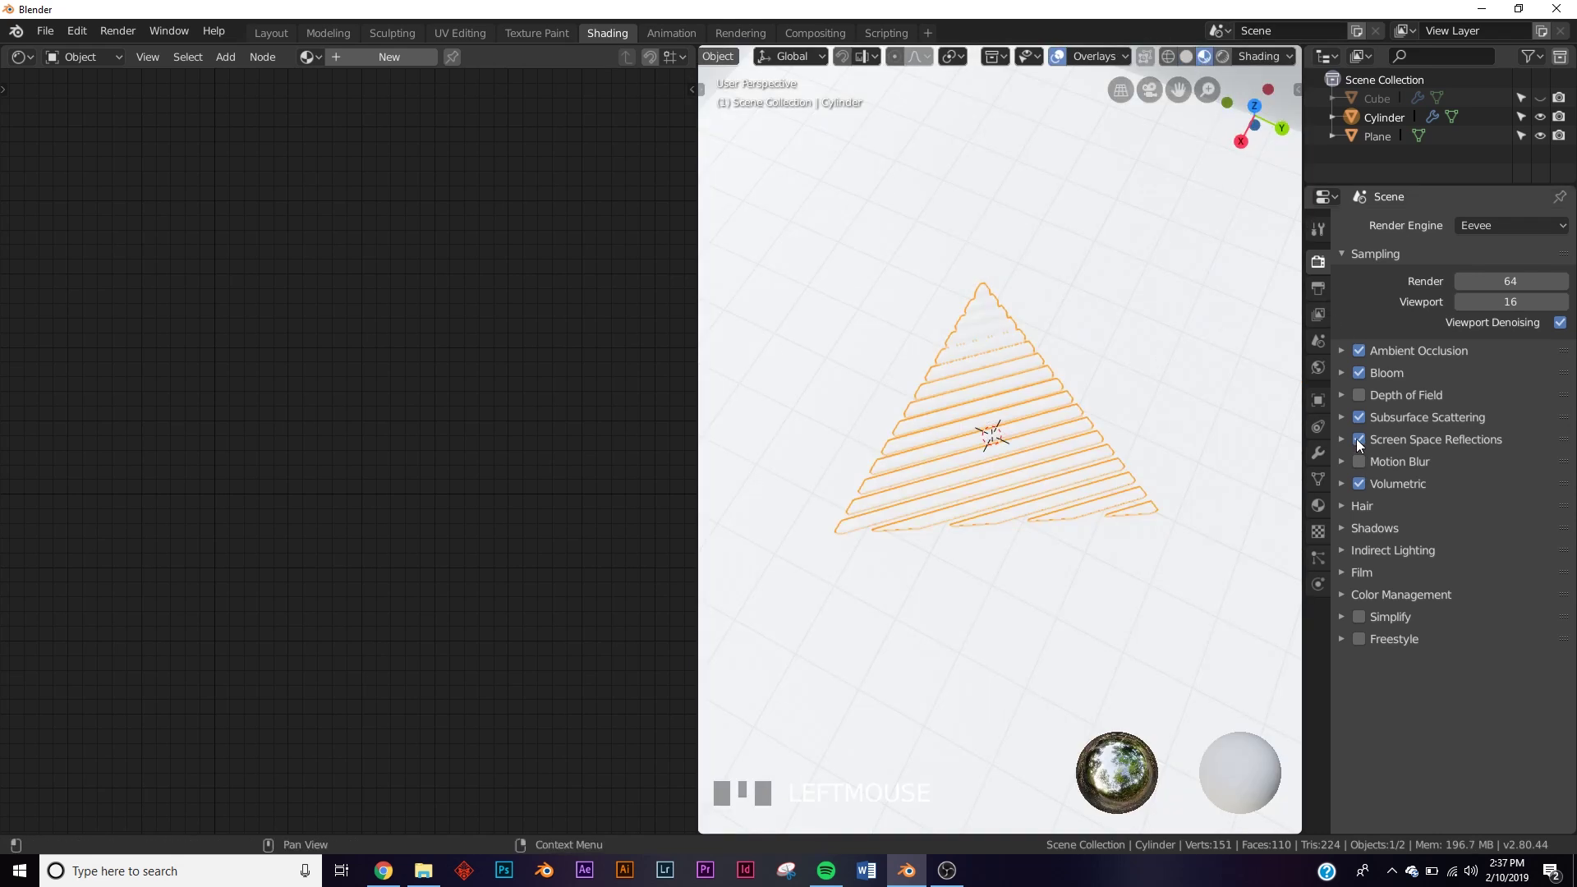
pyautogui.click(1361, 375)
# Step: Choose a dark studio HDRI for the viewport preview lighting
pyautogui.click(1257, 57)
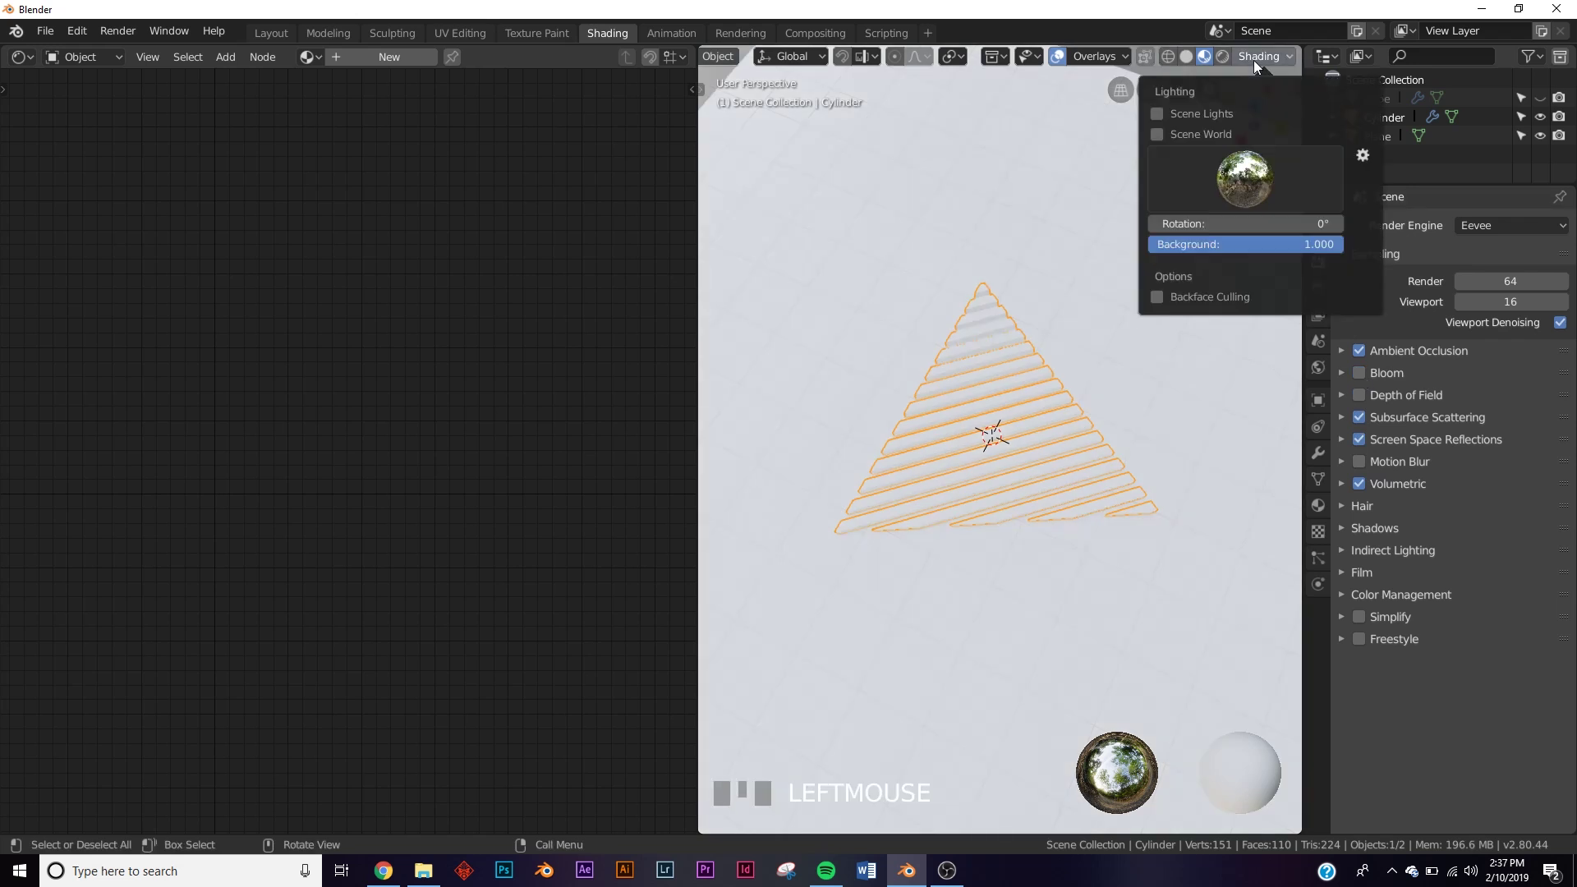
pyautogui.click(1233, 146)
pyautogui.click(1224, 247)
pyautogui.moveTo(1211, 249); pyautogui.dragTo(1022, 510, button='middle')
pyautogui.scroll(3, 1035, 444)
pyautogui.scroll(-3, 1027, 490)
pyautogui.scroll(2, 1023, 510)
# Step: Create a new material with a ColorRamp feeding the Principled BSDF Base Color
pyautogui.click(376, 60)
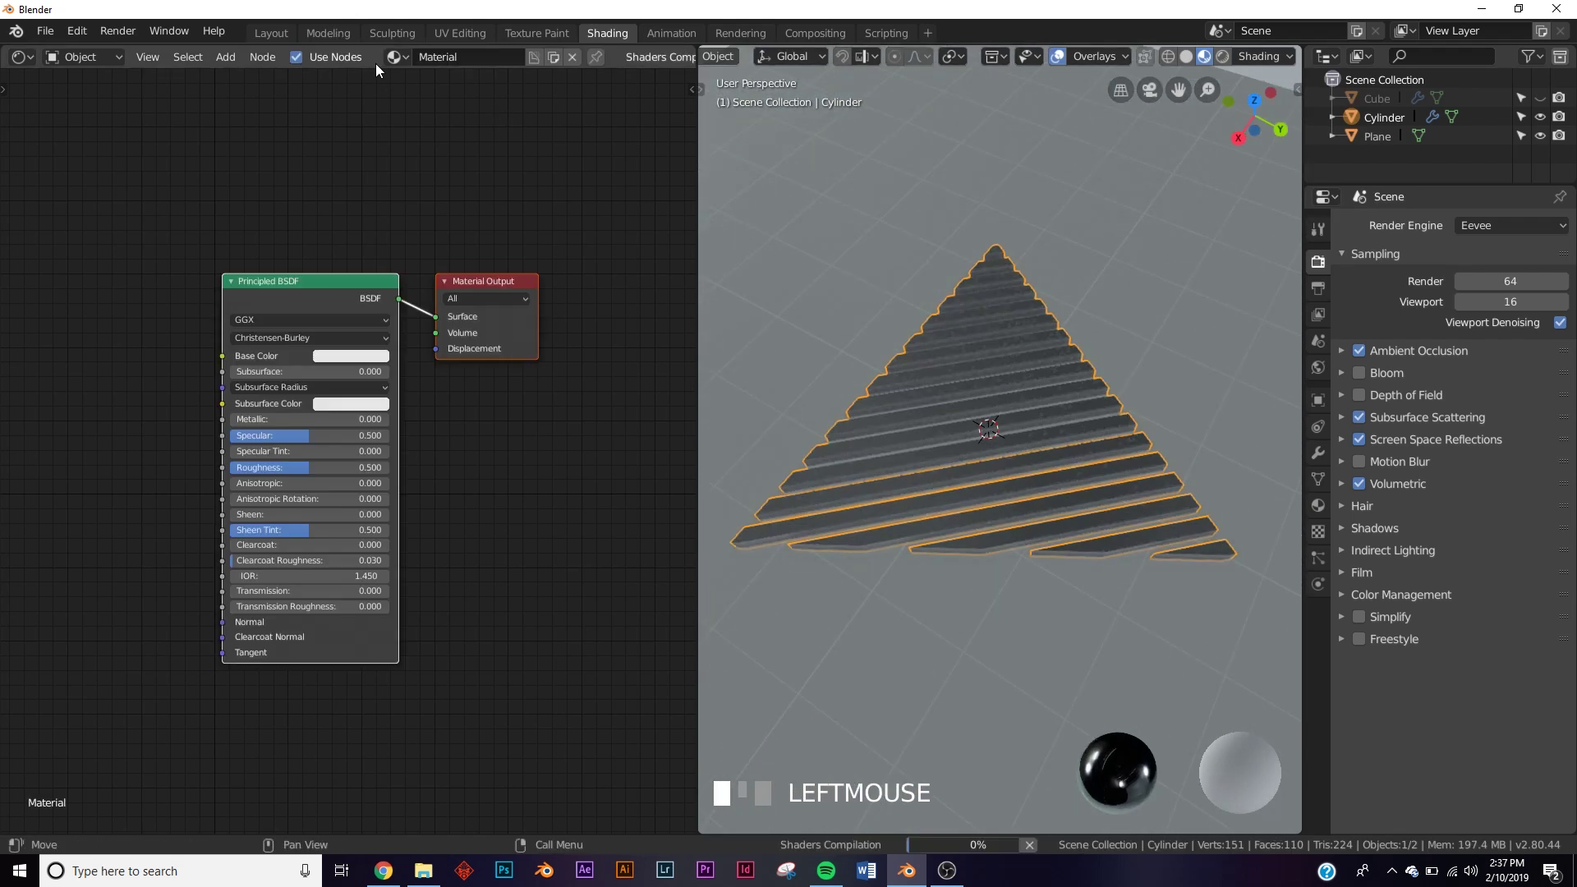
pyautogui.moveTo(441, 485); pyautogui.dragTo(521, 463, button='middle')
pyautogui.hotkey('shift', 'a')
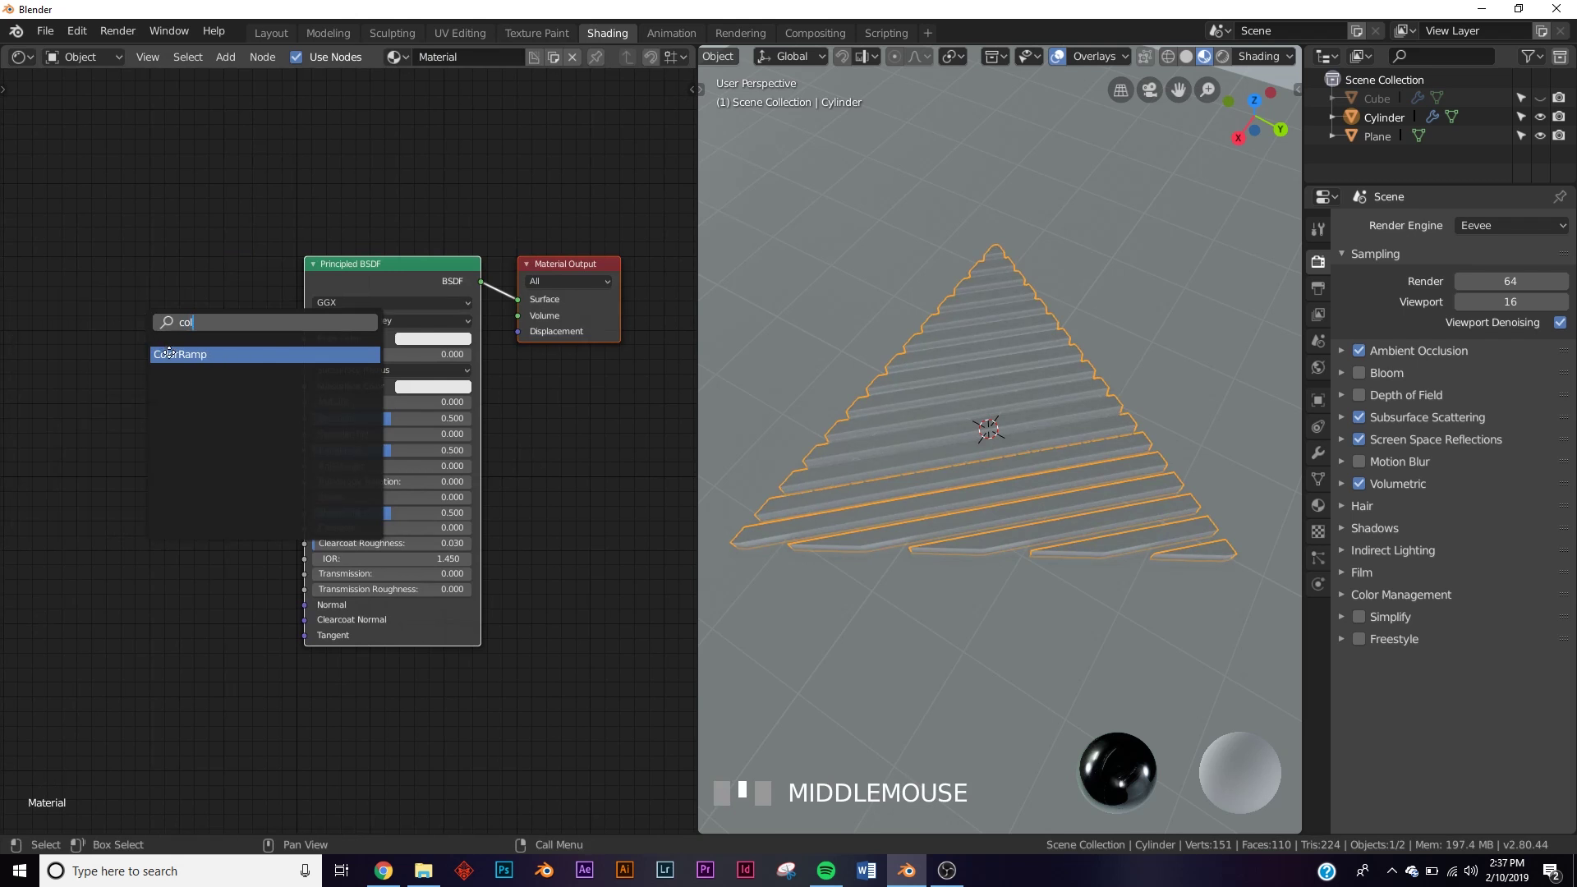
pyautogui.click(169, 354)
pyautogui.click(79, 307)
pyautogui.scroll(2, 212, 271)
pyautogui.moveTo(221, 289); pyautogui.dragTo(288, 298)
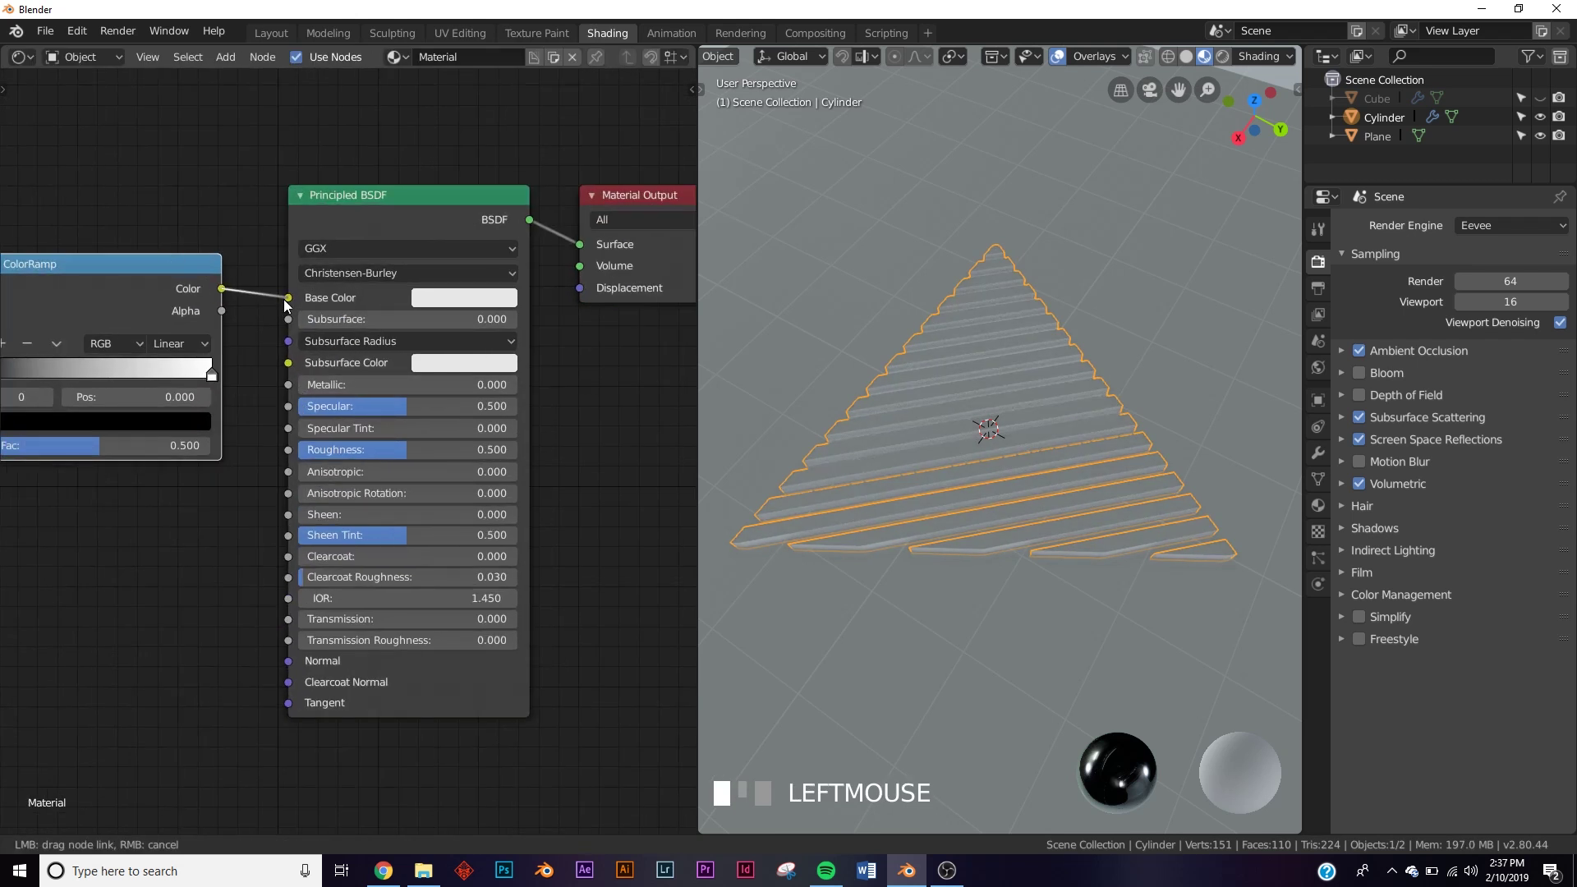
pyautogui.moveTo(191, 365); pyautogui.dragTo(425, 366, button='middle')
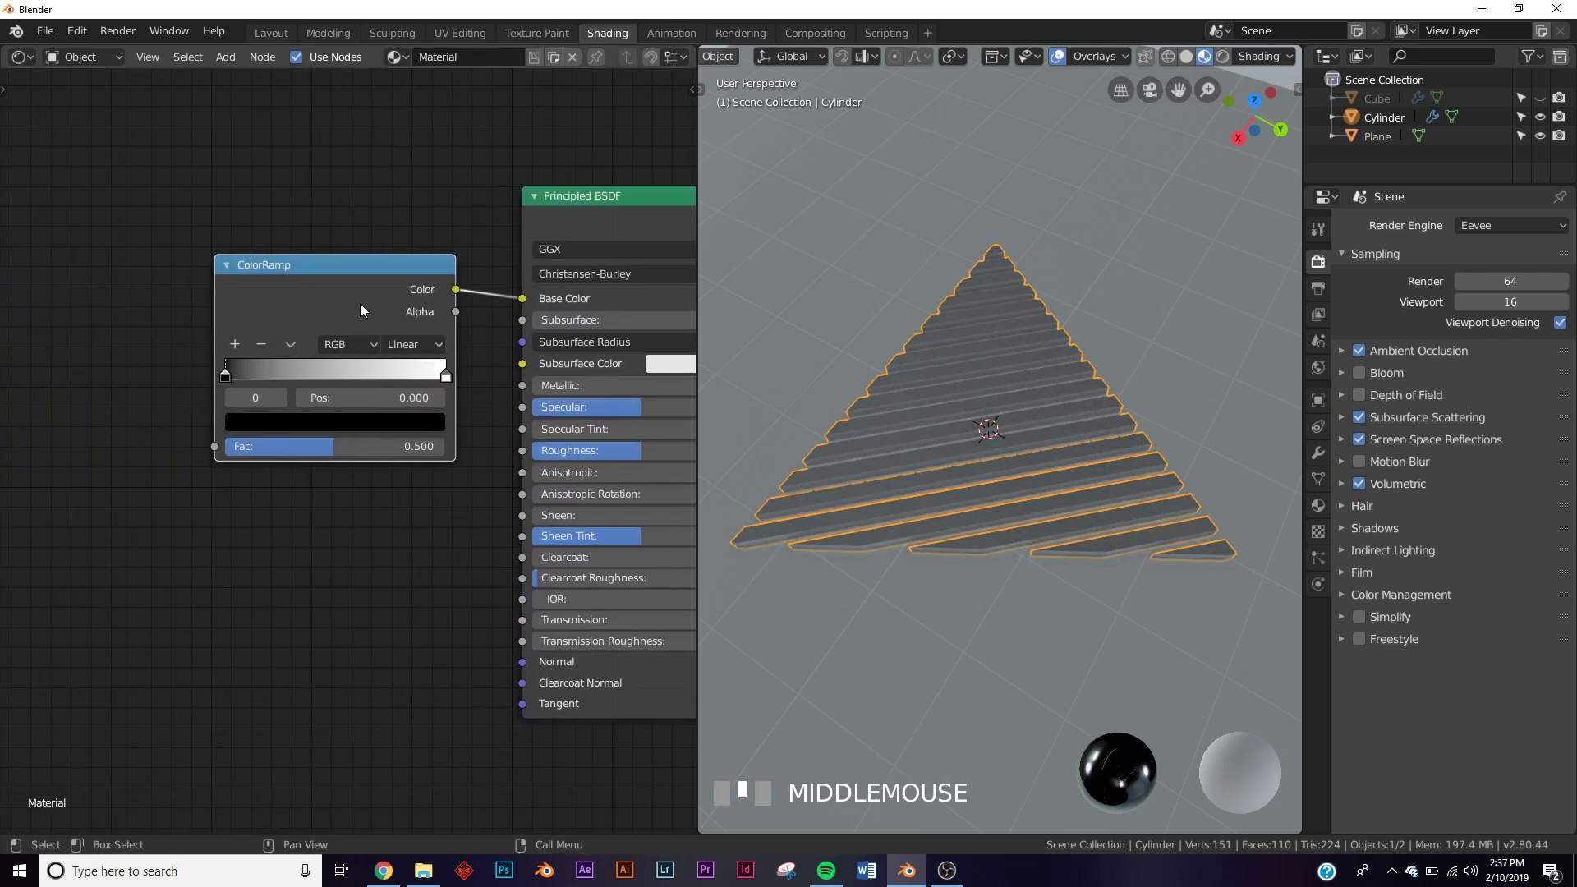
pyautogui.click(271, 282)
pyautogui.keyDown('ctrl'); pyautogui.hscroll(-3, 197, 304); pyautogui.keyUp('ctrl')
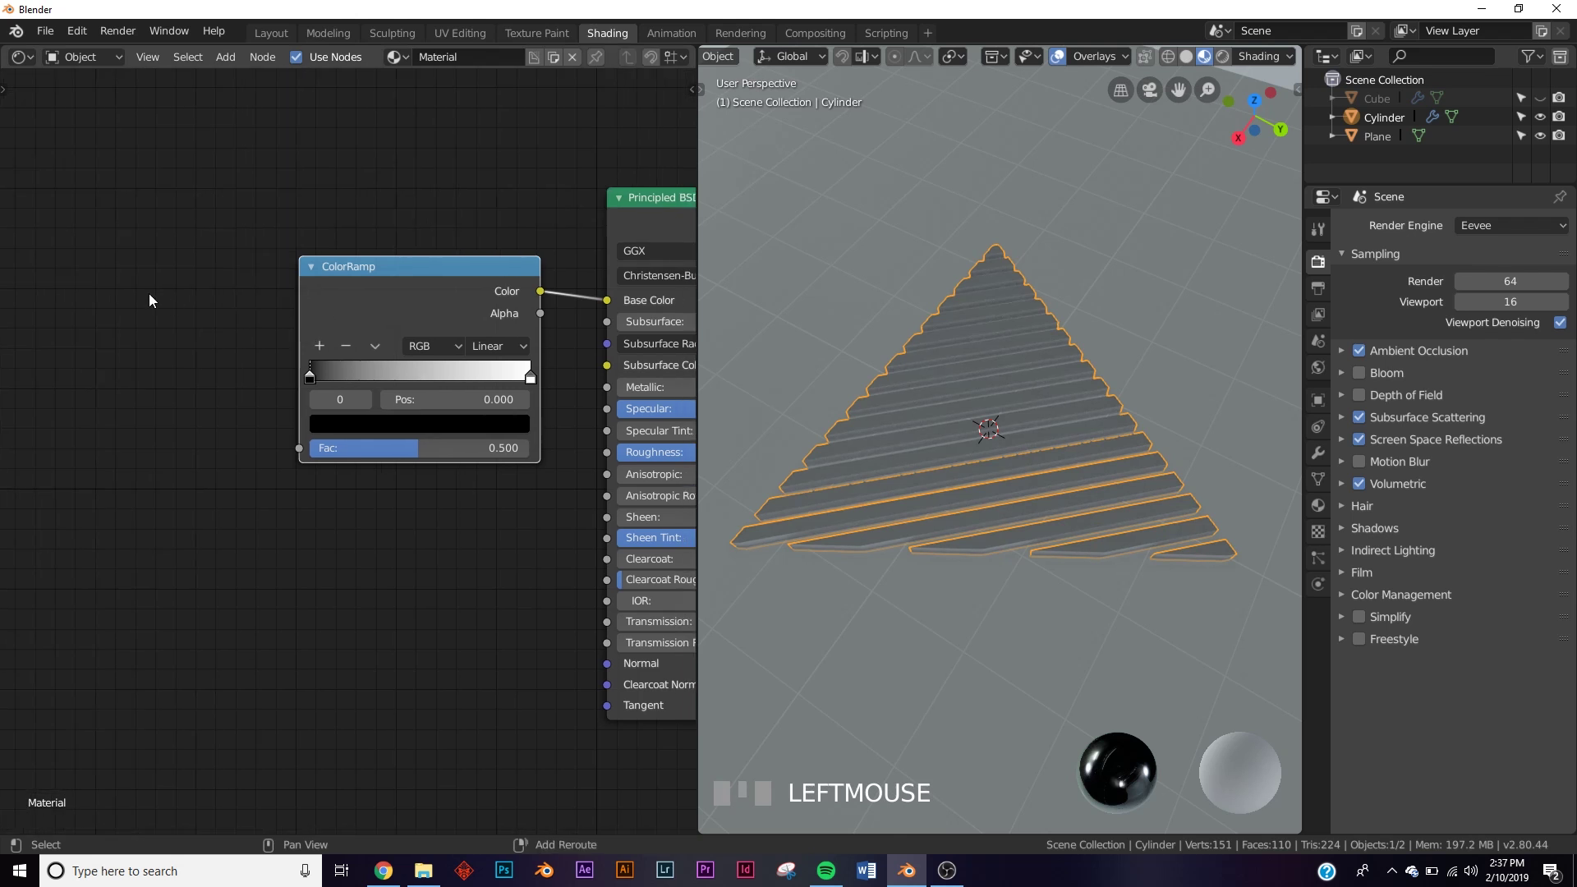
# Step: Add a Mapping node linked into the ColorRamp Fac
pyautogui.hotkey('shift', 'a')
pyautogui.click(150, 293)
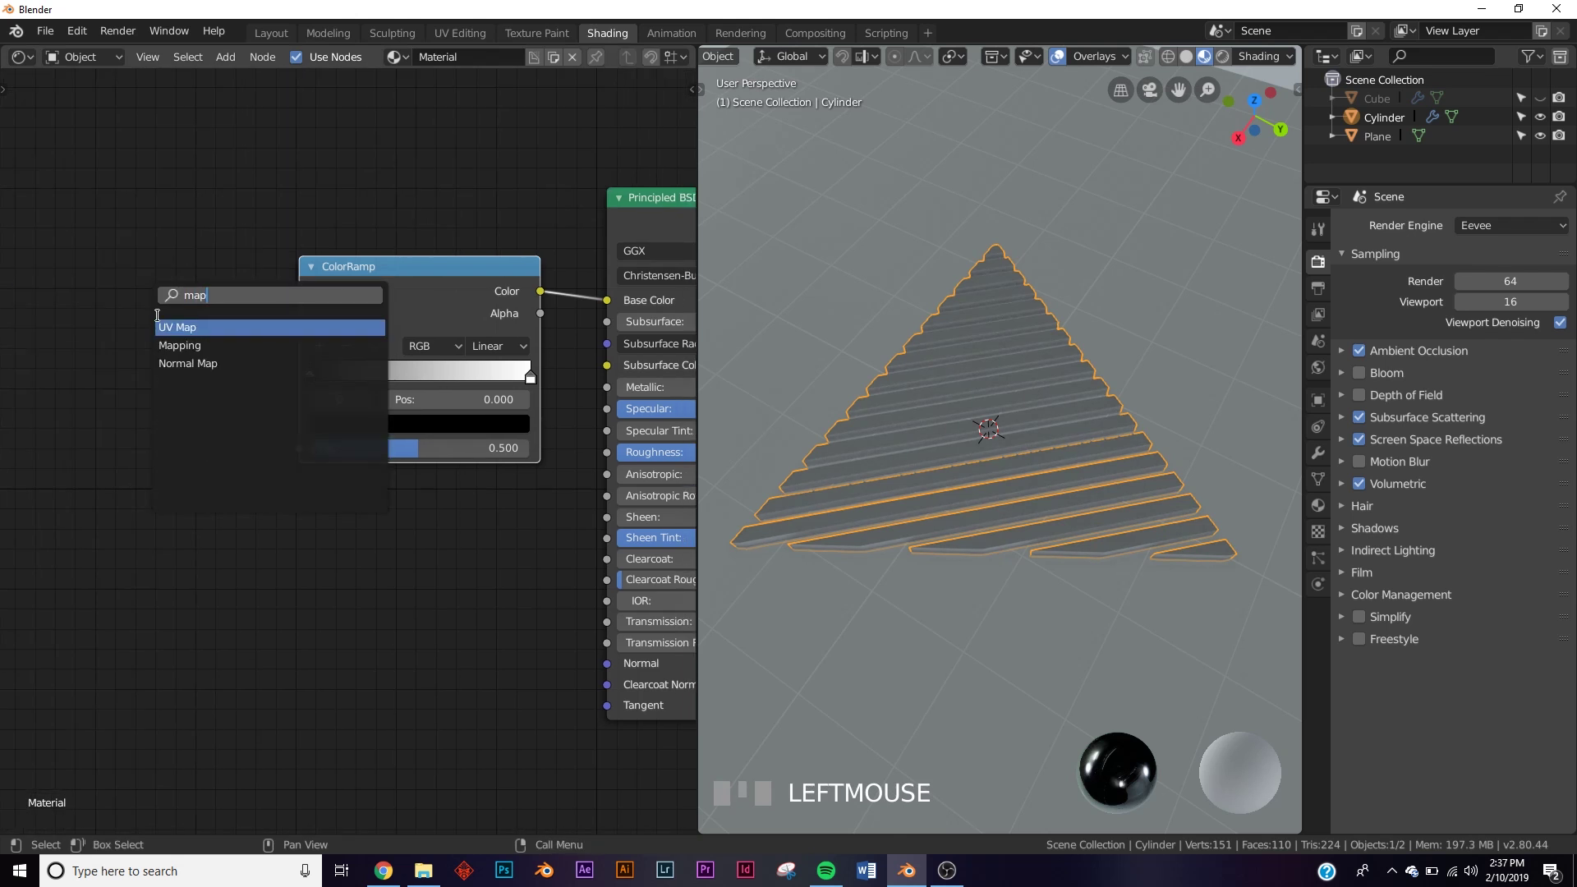
pyautogui.click(179, 345)
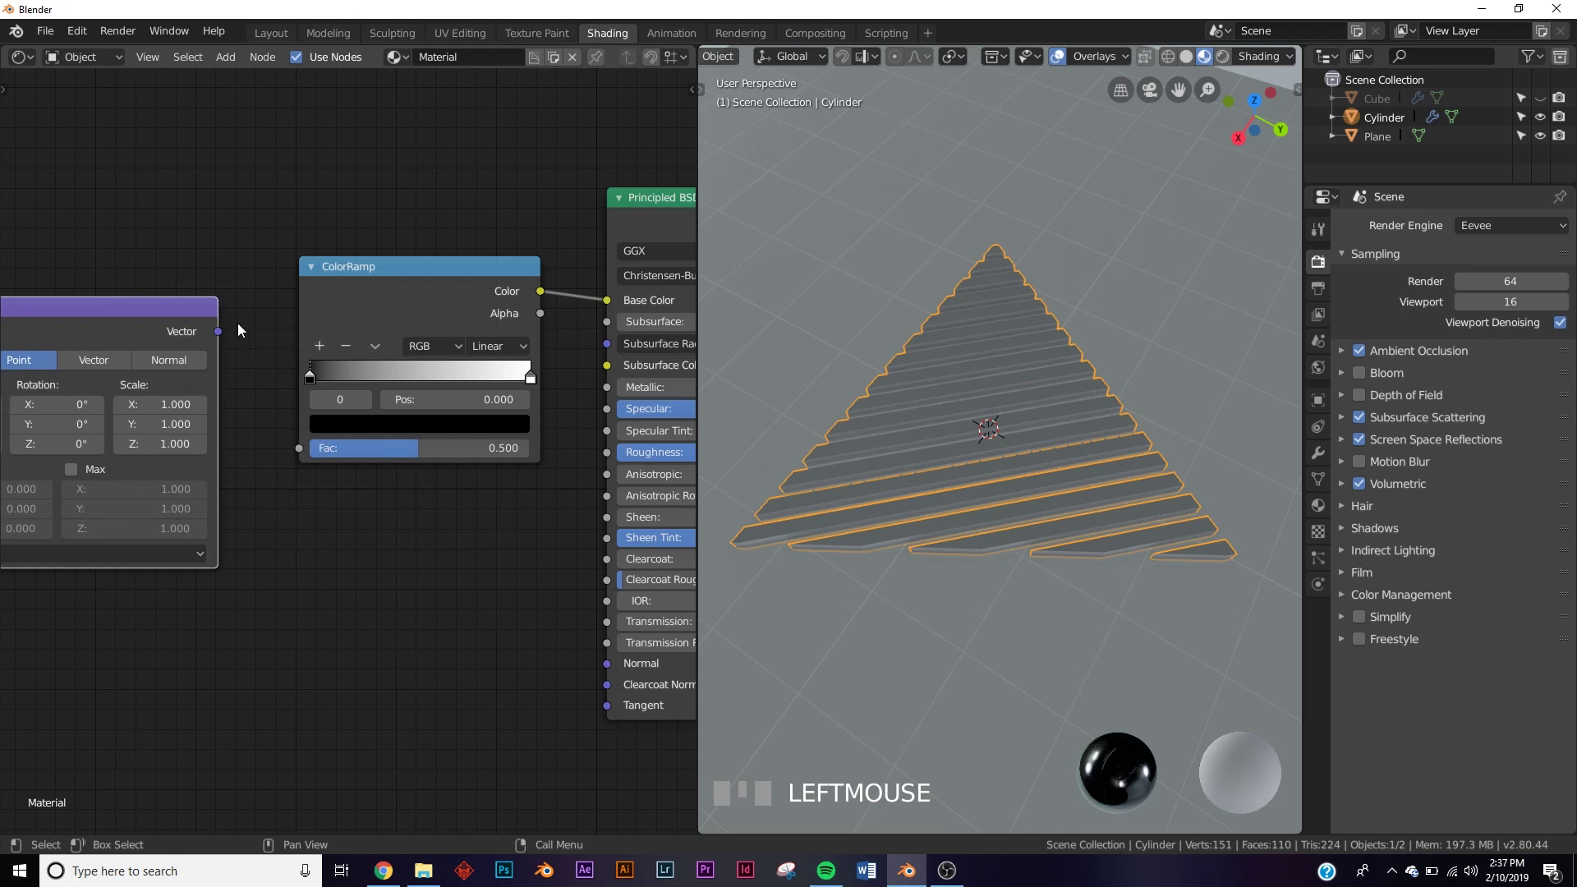
pyautogui.moveTo(301, 447); pyautogui.dragTo(300, 447)
pyautogui.moveTo(301, 446); pyautogui.dragTo(569, 367, button='middle')
# Step: Add a Texture Coordinate node feeding Generated into the Mapping Vector
pyautogui.hotkey('shift', 'a')
pyautogui.moveTo(65, 407); pyautogui.dragTo(205, 382, button='middle')
pyautogui.hotkey('shift', 'a')
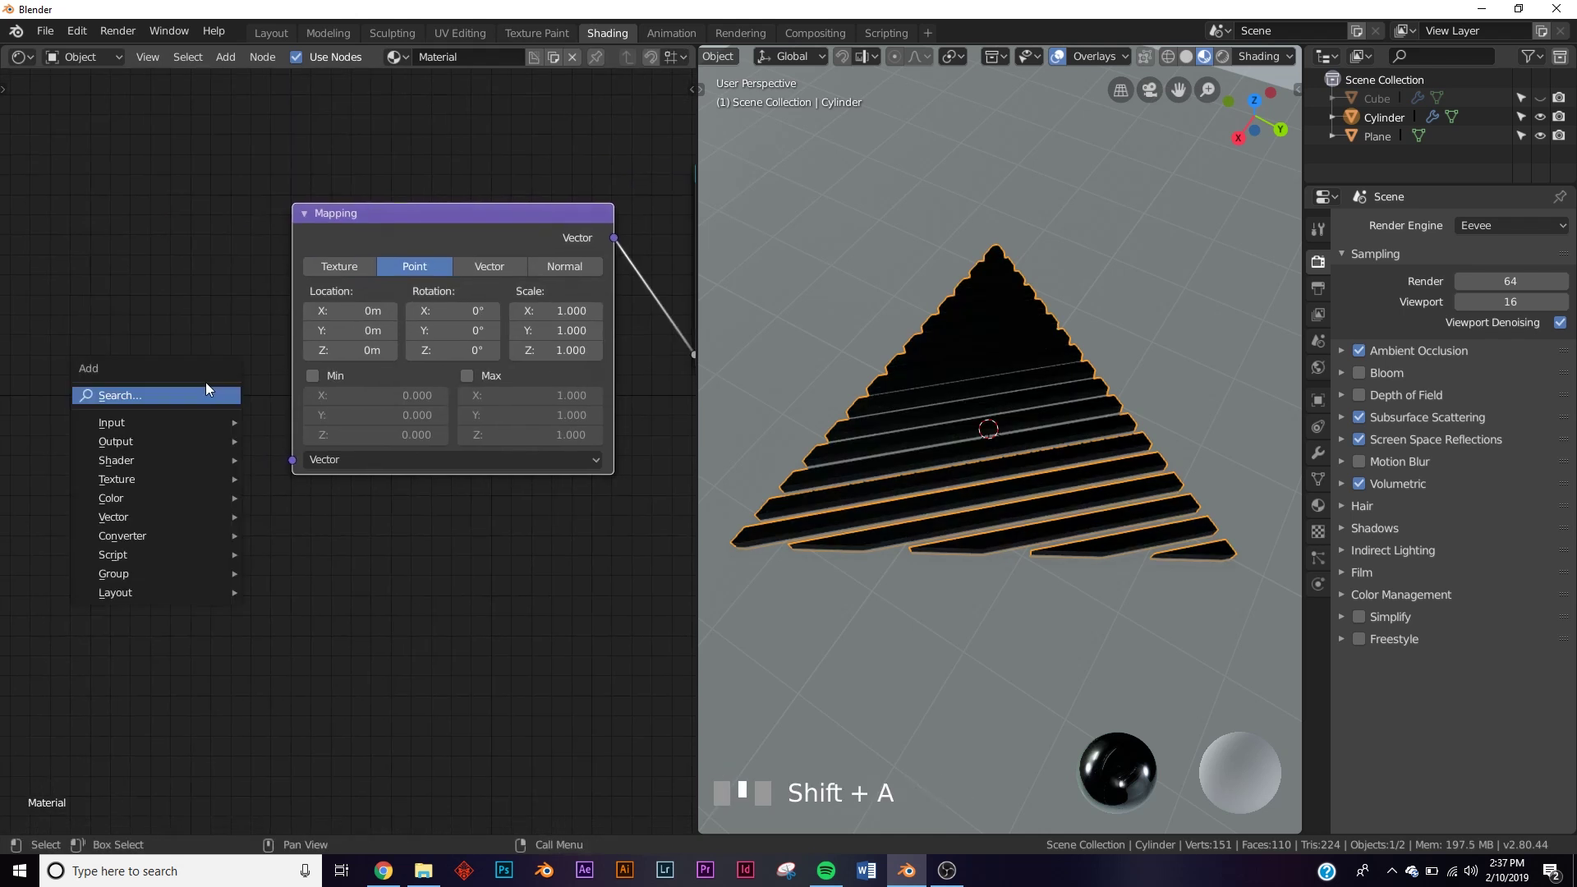
pyautogui.click(201, 388)
pyautogui.write('tex')
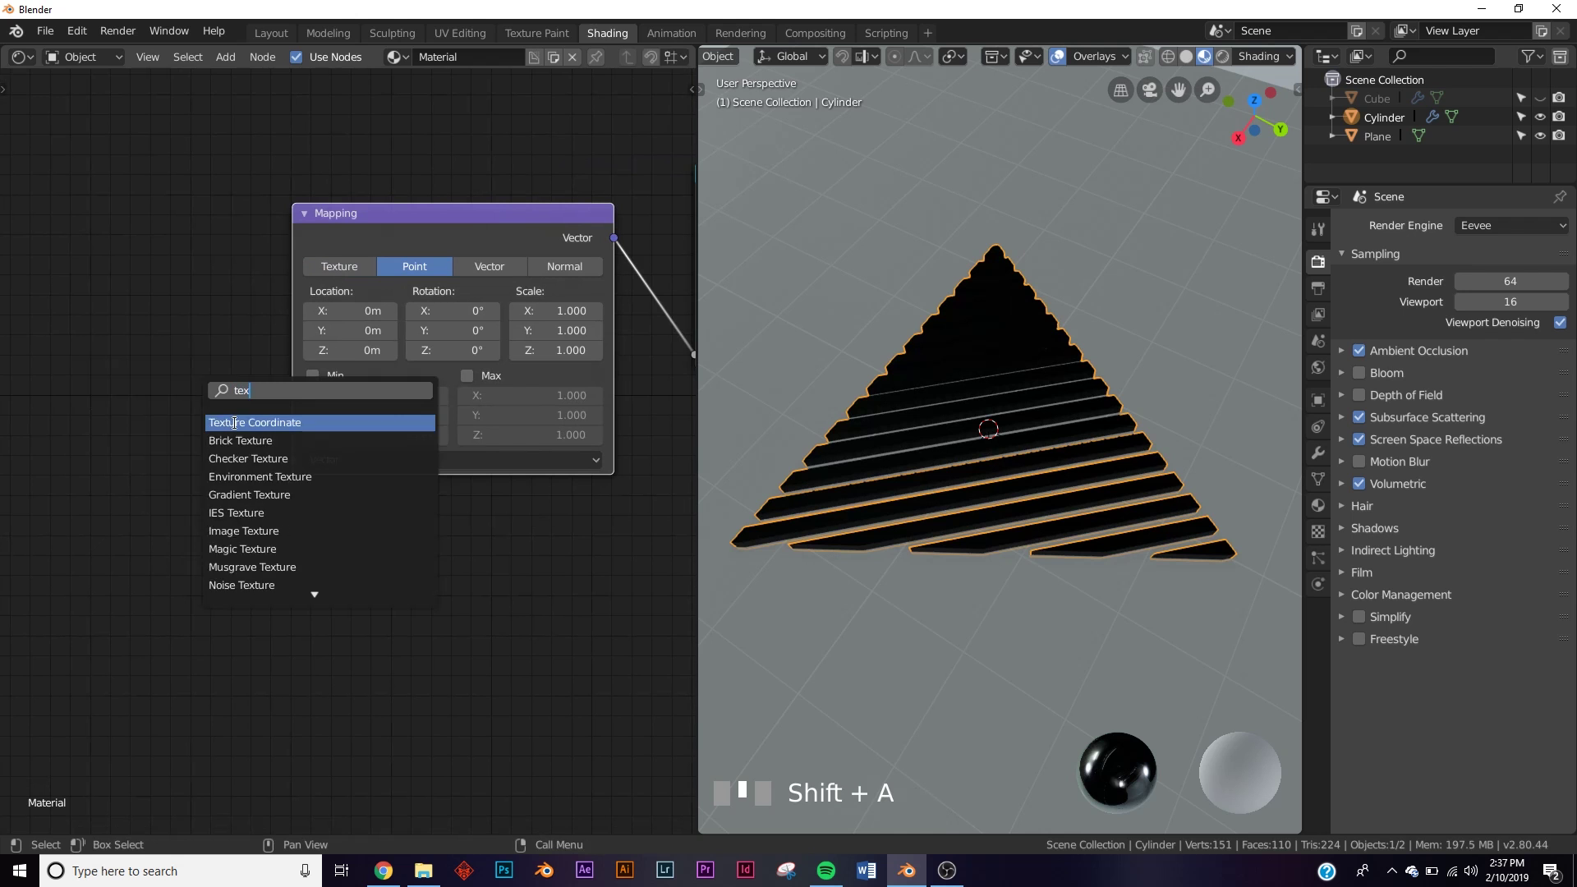
pyautogui.click(234, 422)
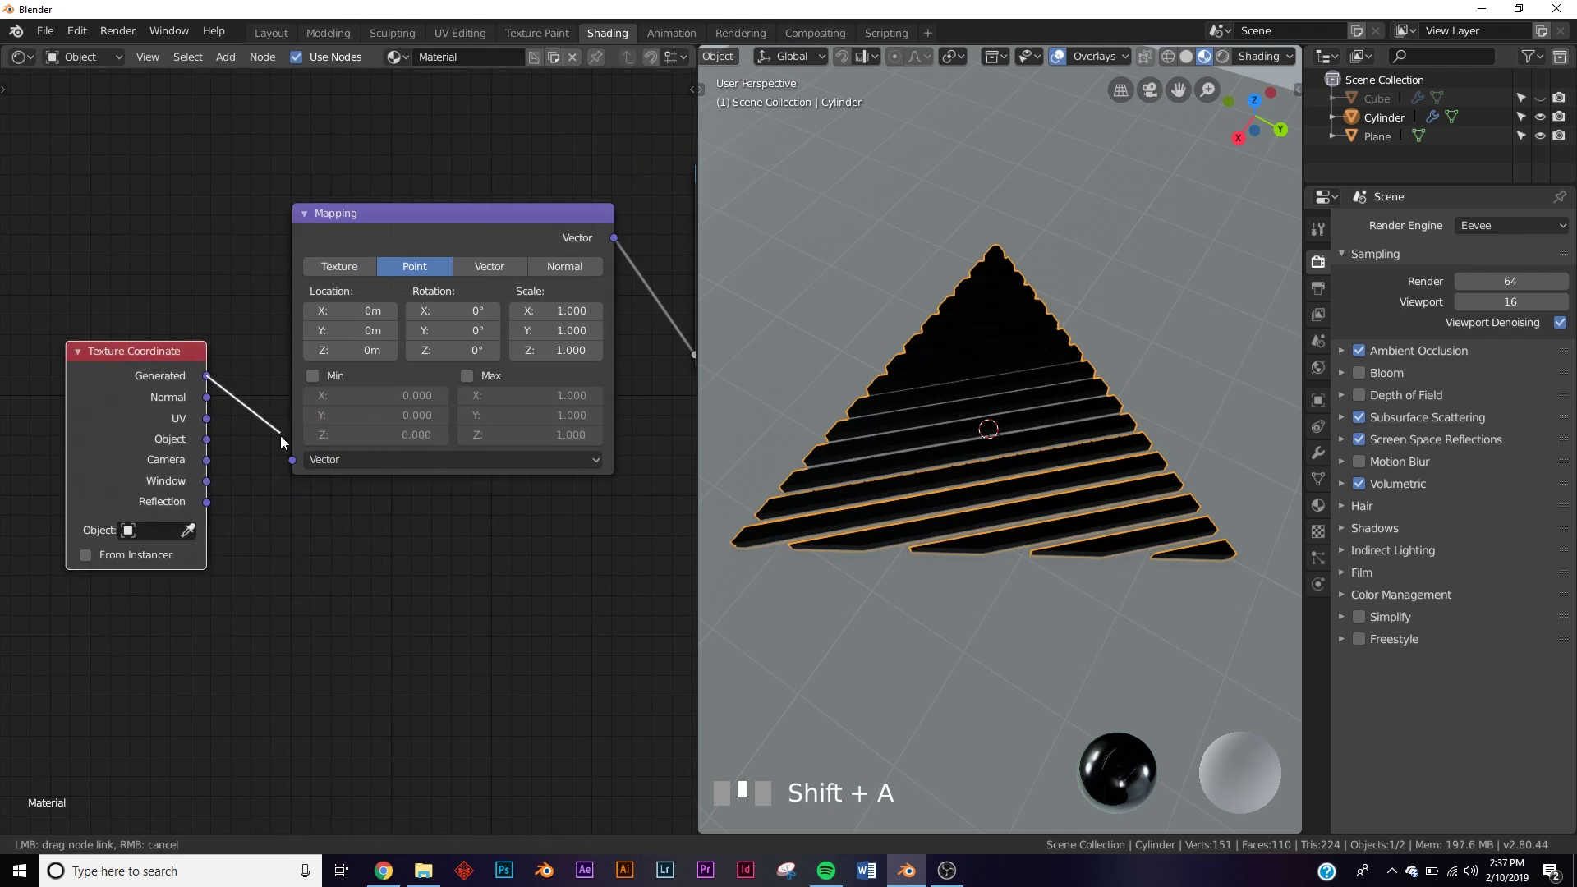
pyautogui.moveTo(288, 456); pyautogui.dragTo(291, 457)
pyautogui.moveTo(1035, 485)
pyautogui.mouseDown(button='middle')
pyautogui.moveTo(1056, 485)
pyautogui.moveTo(1056, 466)
pyautogui.mouseUp(button='middle')
pyautogui.scroll(-1, 1056, 465)
pyautogui.moveTo(594, 451); pyautogui.dragTo(356, 456, button='middle')
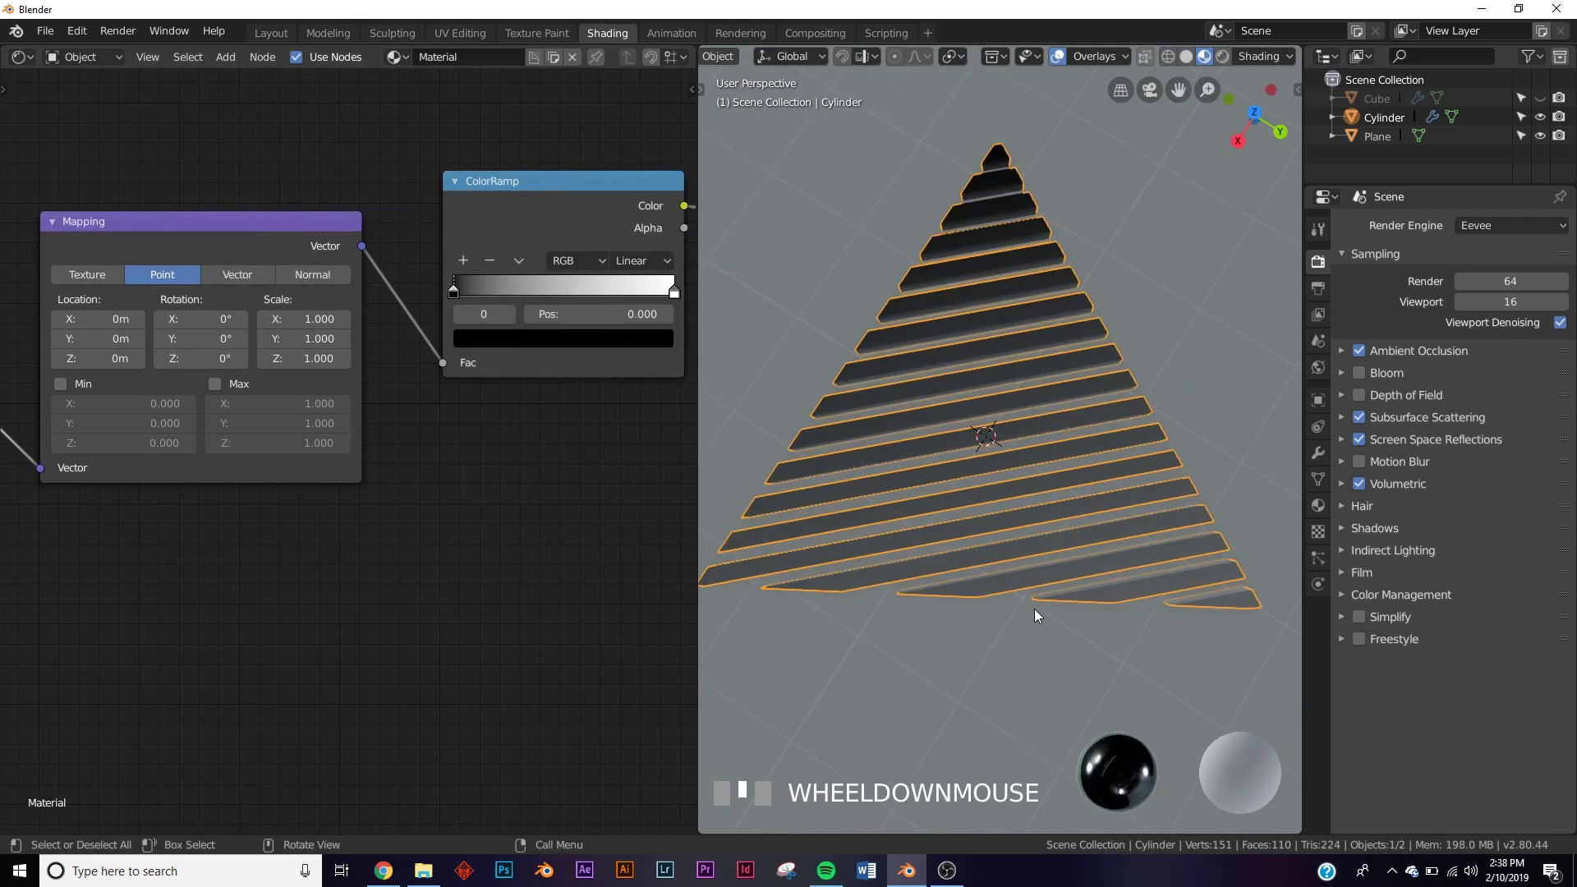
pyautogui.scroll(-1, 1033, 608)
pyautogui.moveTo(1038, 601); pyautogui.dragTo(975, 460, button='middle')
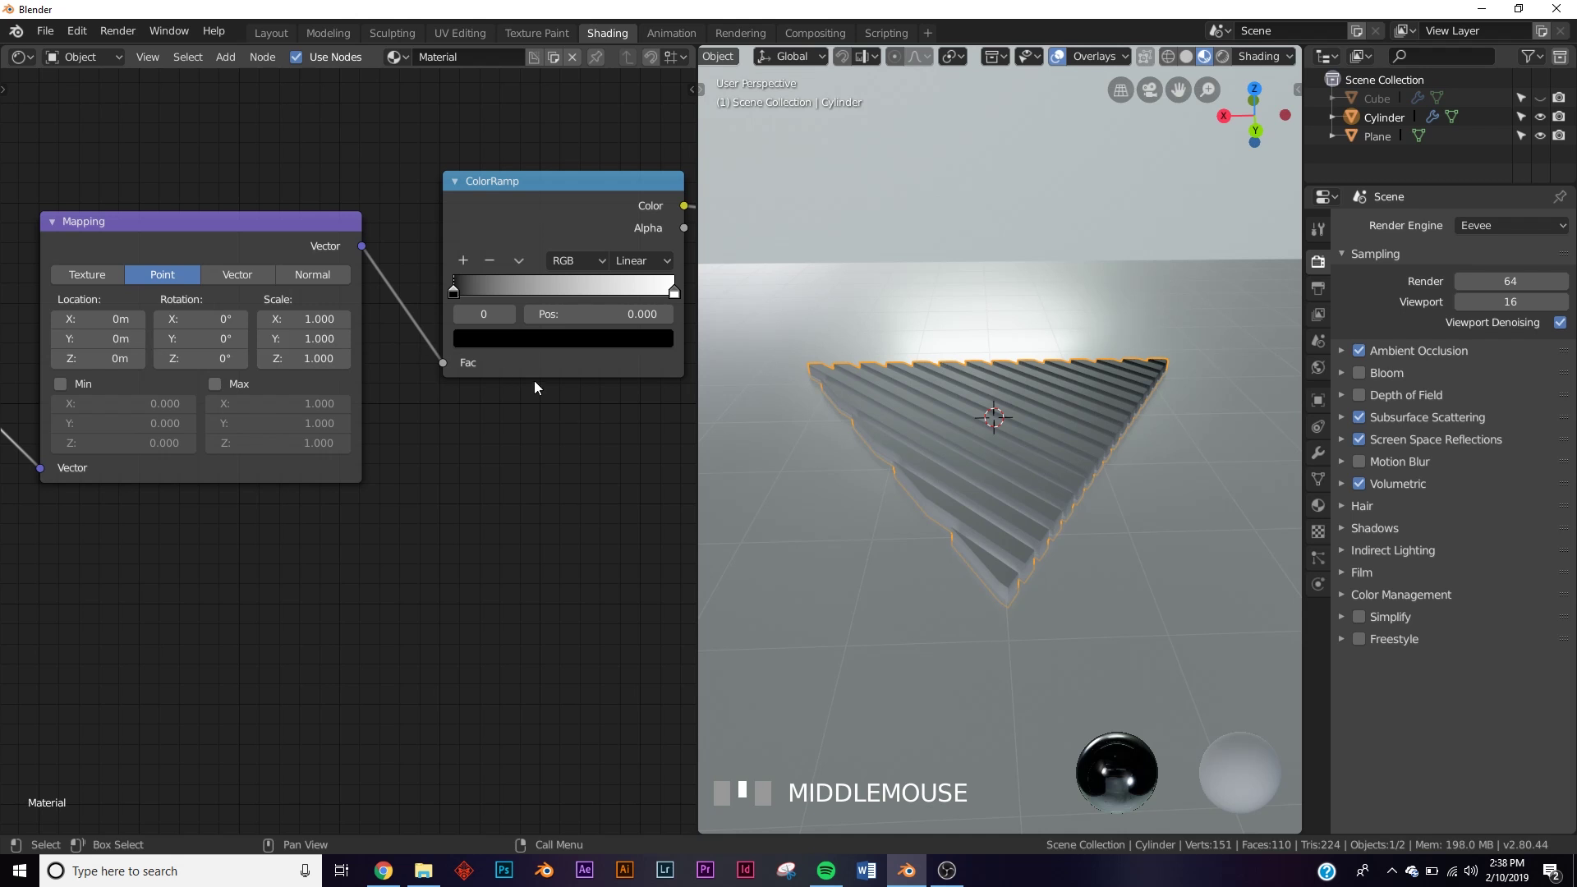
pyautogui.moveTo(534, 386); pyautogui.dragTo(447, 403, button='middle')
# Step: Colour the ColorRamp's left stop purple and right stop orange
pyautogui.scroll(3, 944, 399)
pyautogui.moveTo(1040, 393); pyautogui.dragTo(759, 393, button='middle')
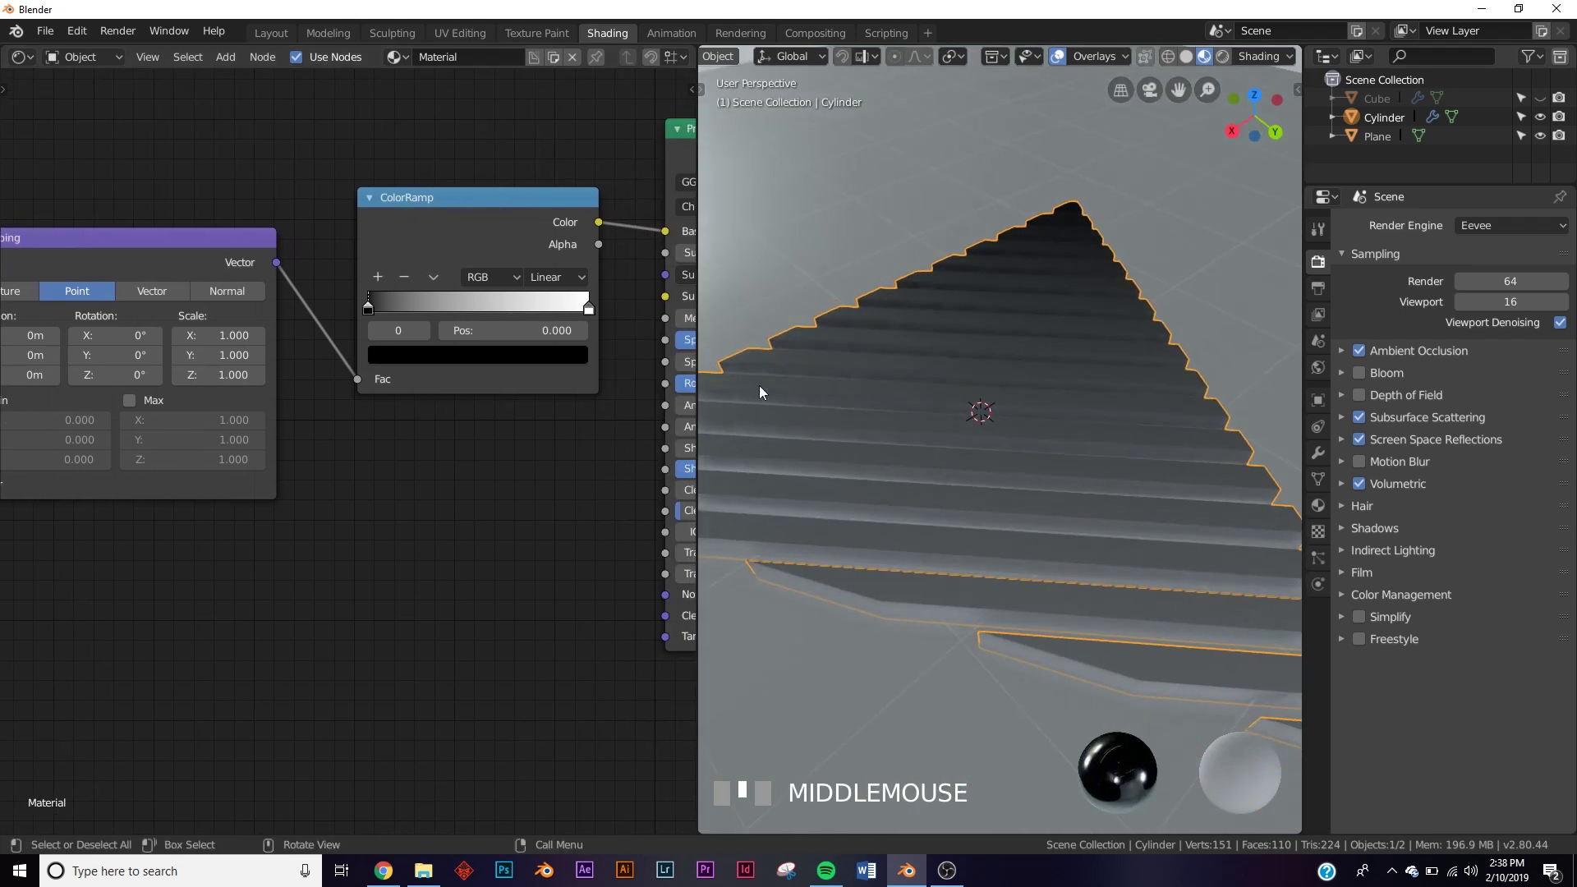
pyautogui.click(367, 309)
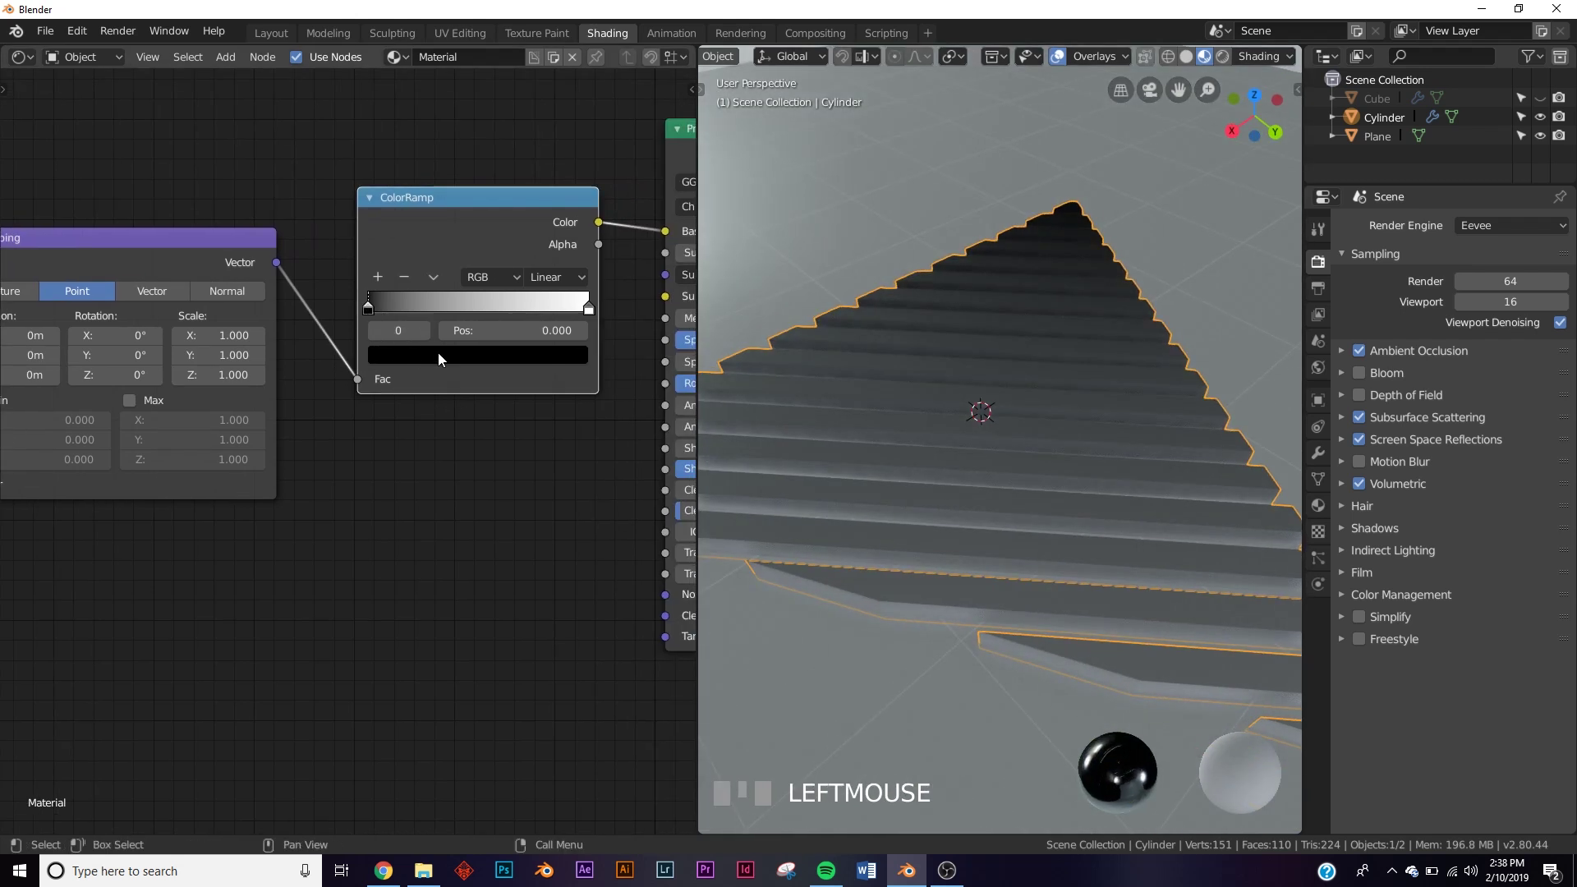
pyautogui.click(438, 356)
pyautogui.click(564, 358)
pyautogui.click(540, 148)
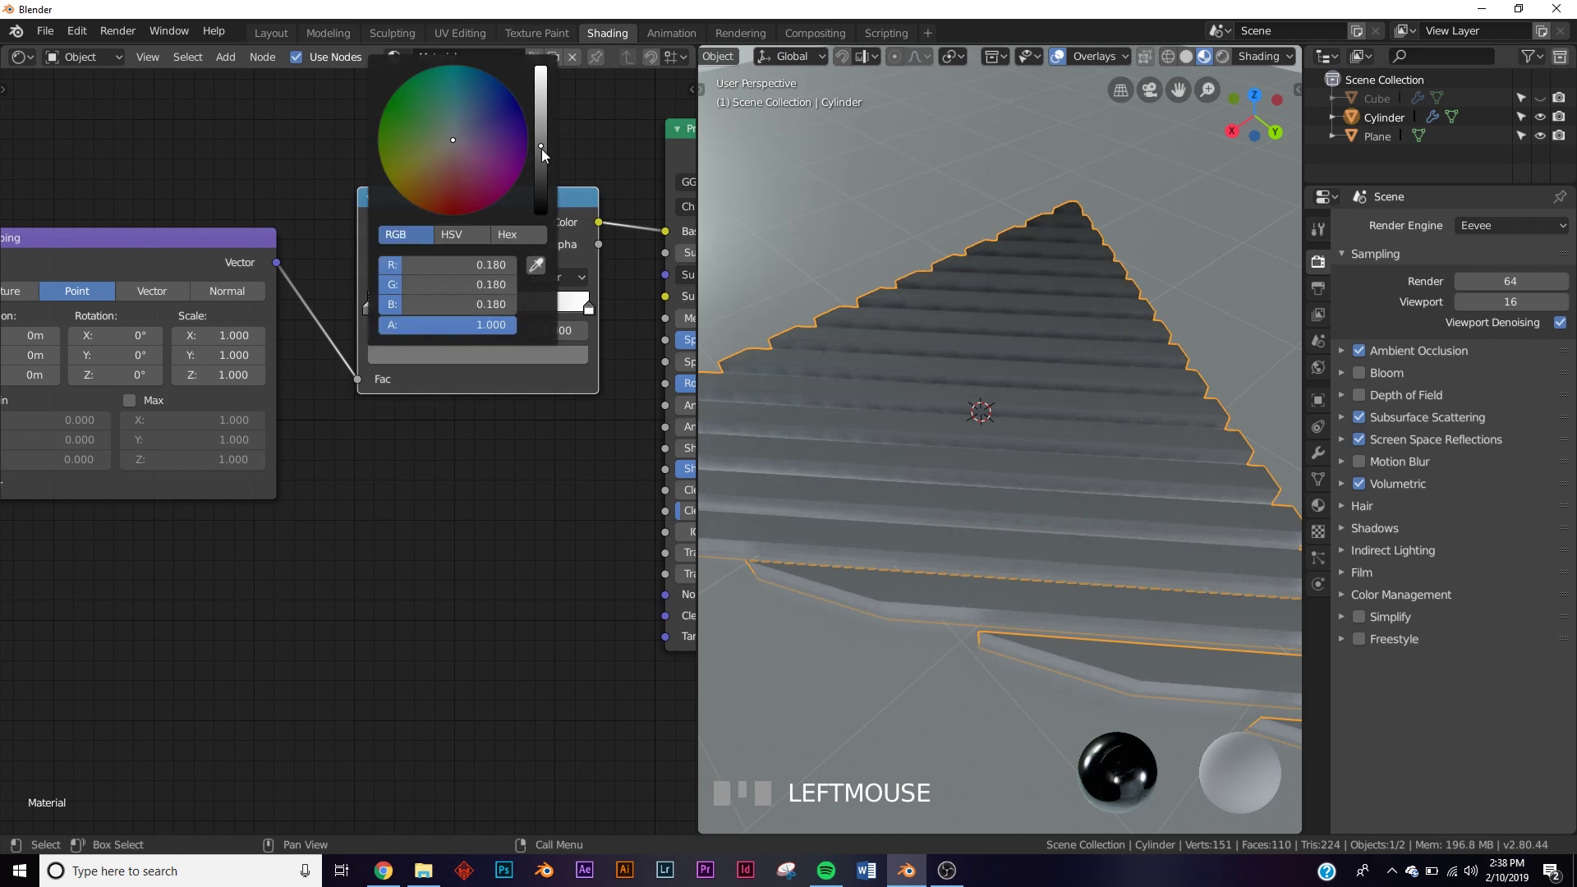
pyautogui.click(514, 185)
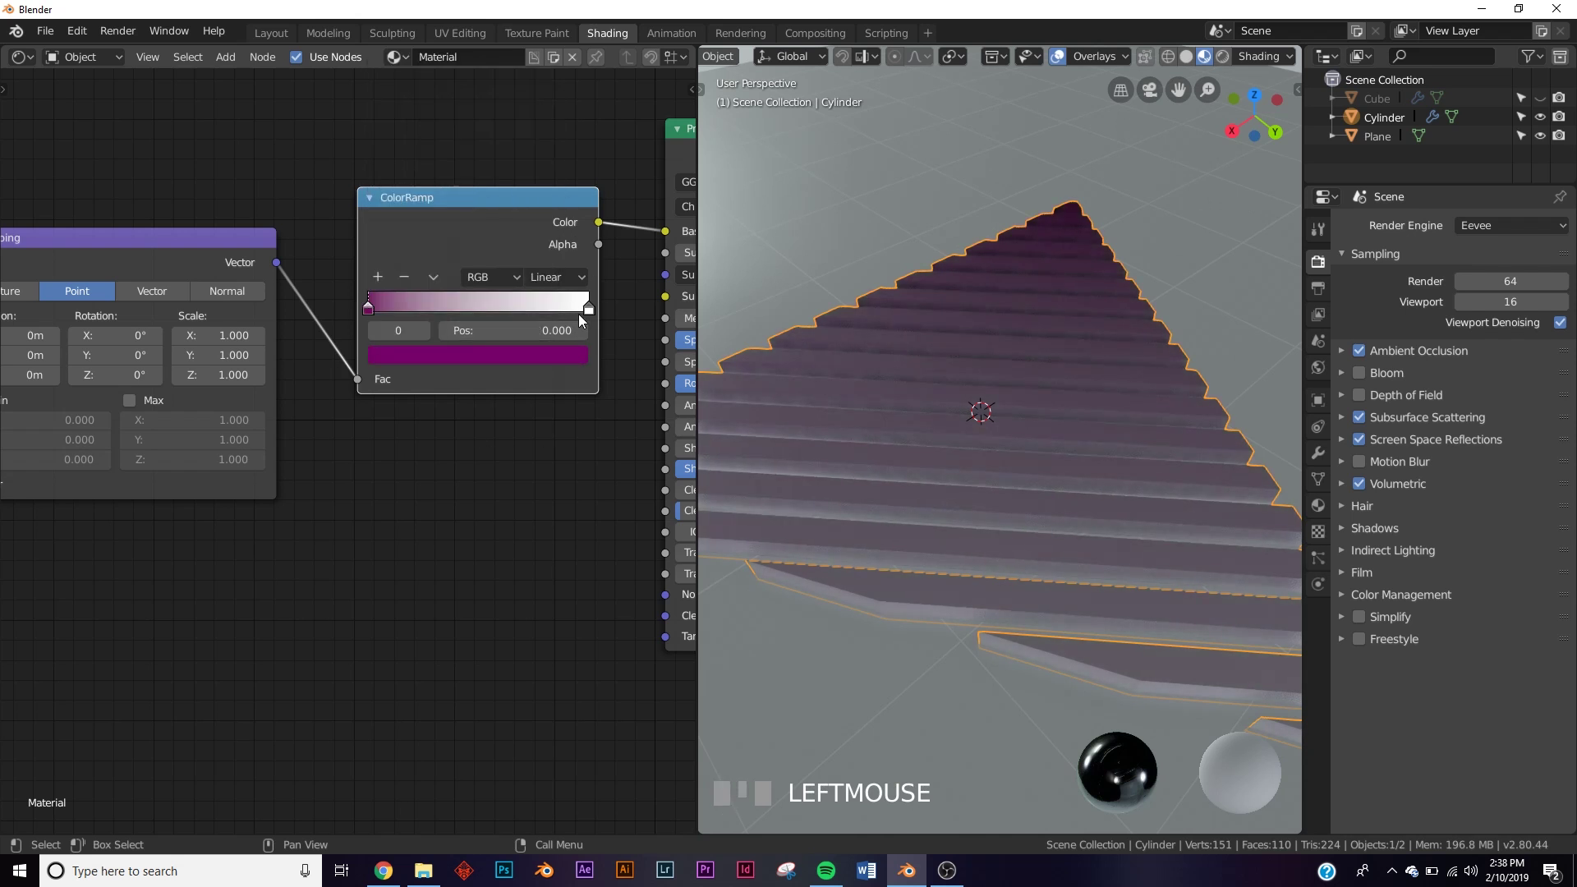
pyautogui.click(555, 363)
pyautogui.click(451, 208)
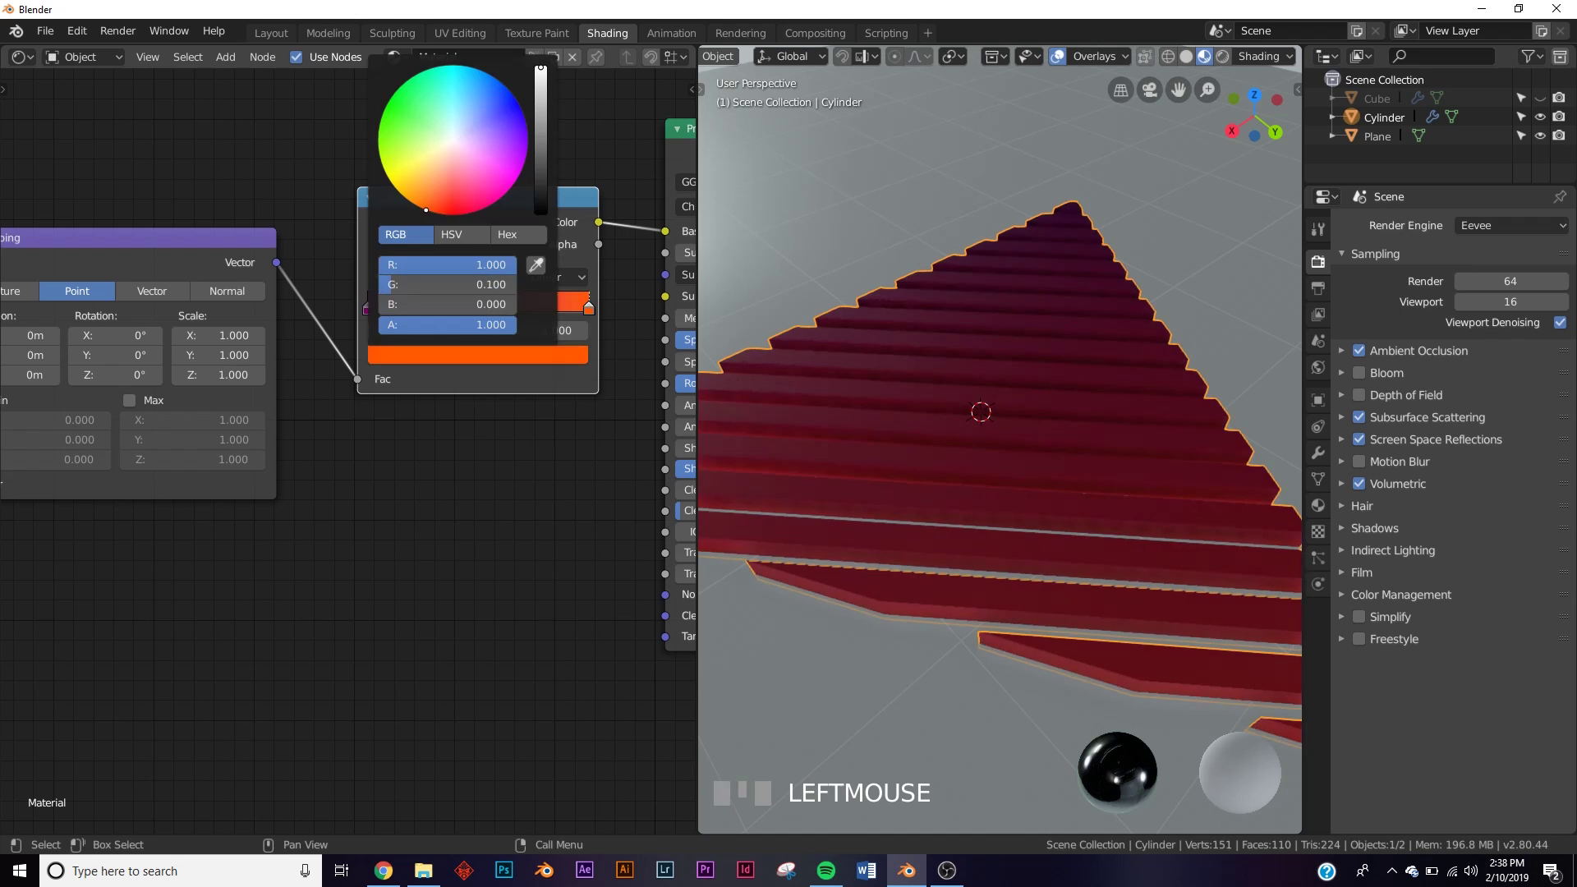
pyautogui.moveTo(978, 412); pyautogui.dragTo(978, 433, button='middle')
pyautogui.scroll(-2, 1010, 481)
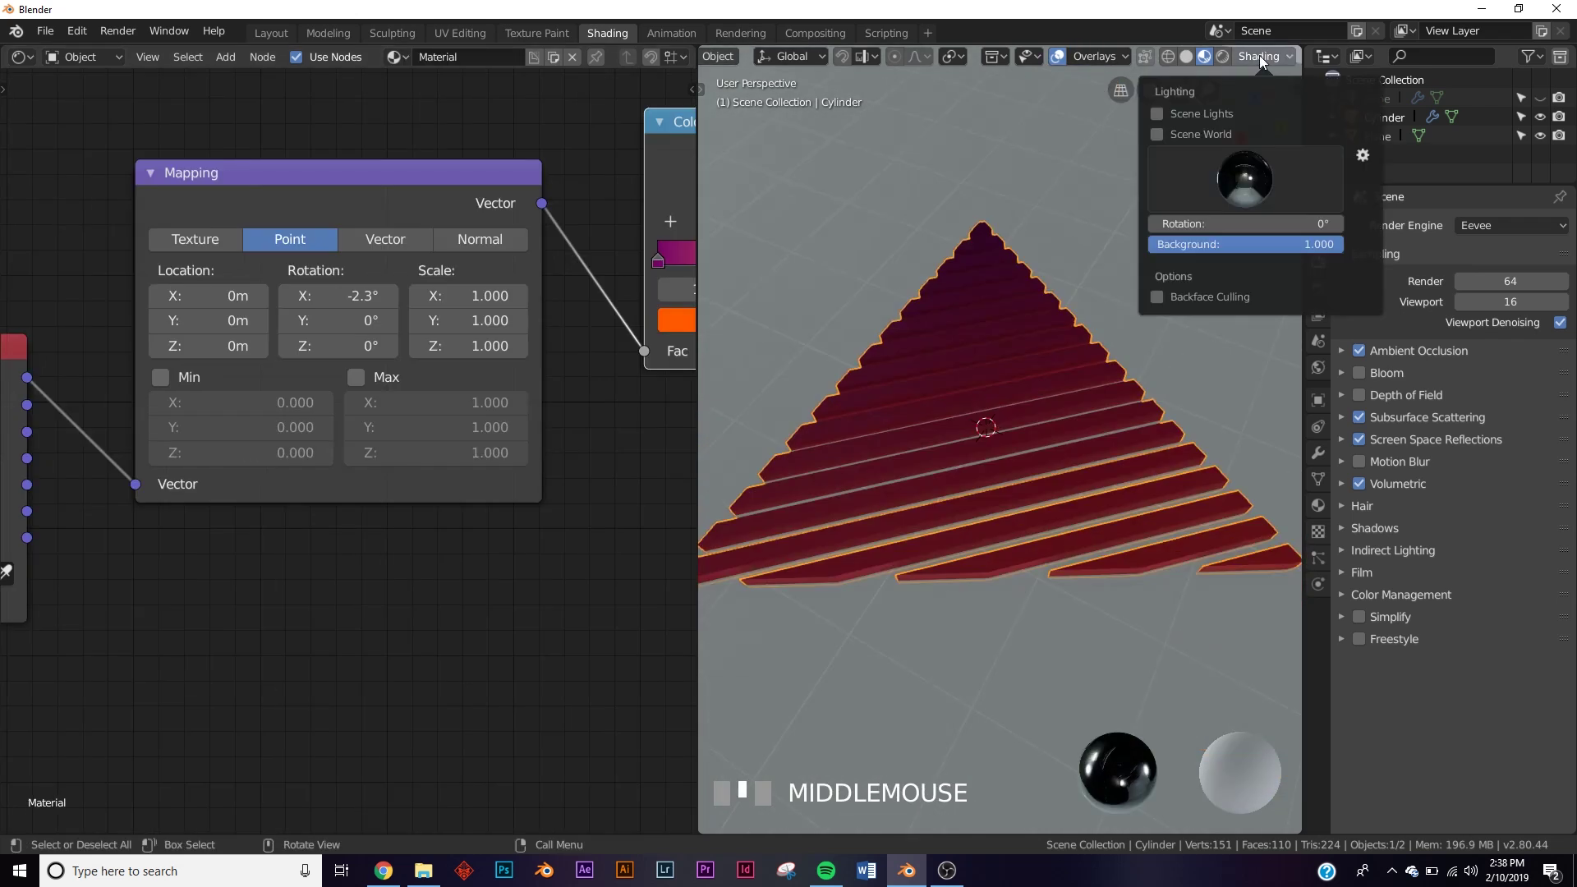
# Step: Switch the preview lighting to a brighter HDRI
pyautogui.click(1249, 162)
pyautogui.click(1101, 246)
pyautogui.moveTo(1032, 357); pyautogui.dragTo(992, 358, button='middle')
# Step: Move the purple ColorRamp stop to position 0.248
pyautogui.moveTo(445, 325); pyautogui.dragTo(185, 347, button='middle')
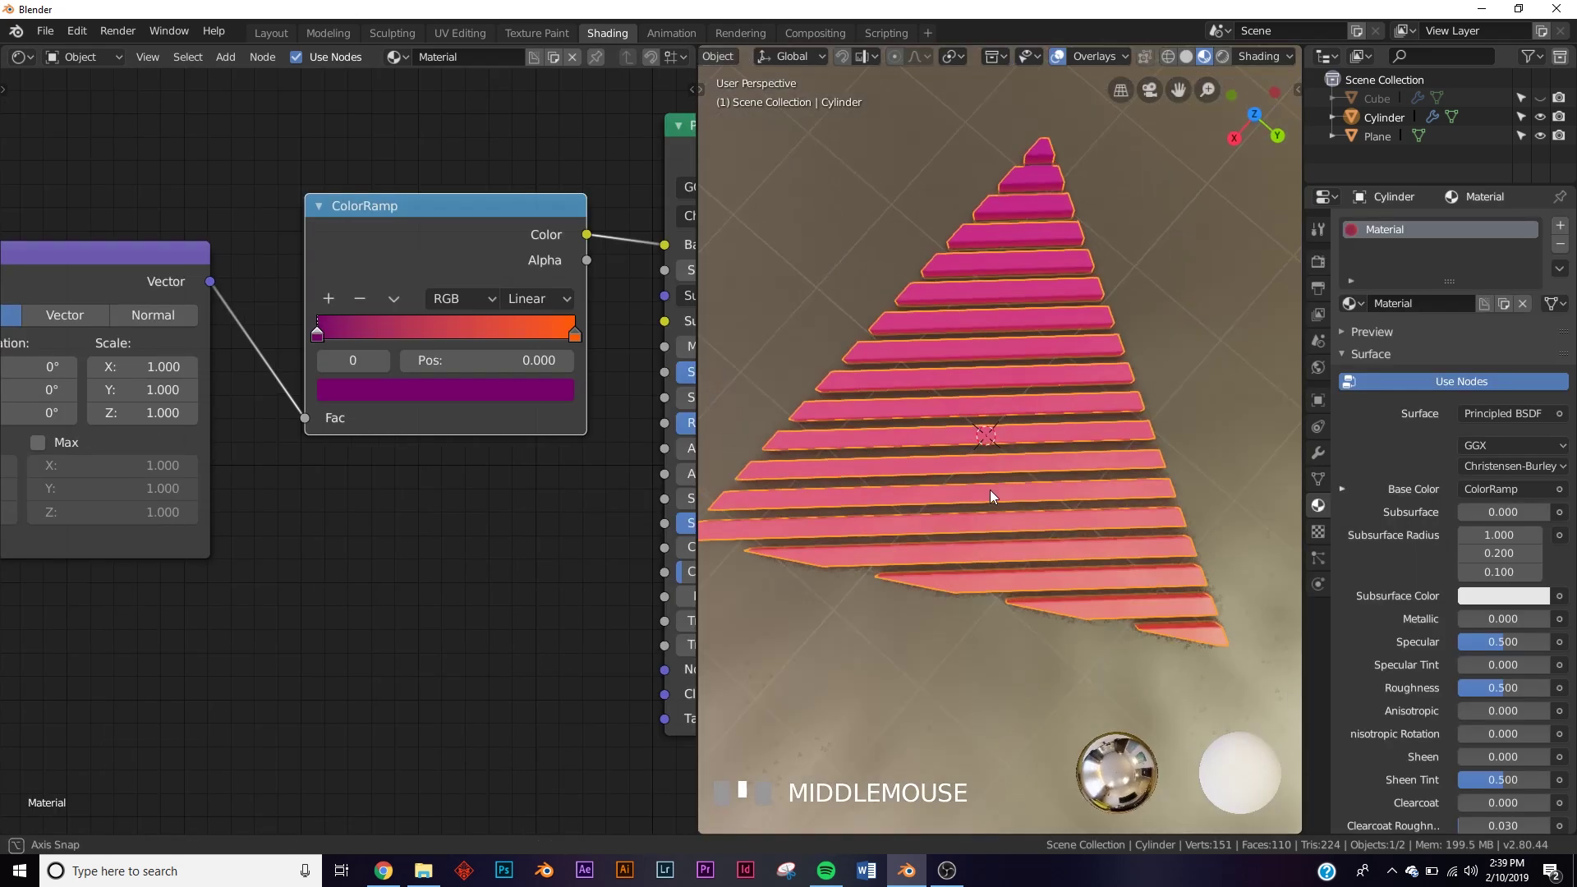
pyautogui.moveTo(989, 489); pyautogui.dragTo(942, 174, button='middle')
pyautogui.moveTo(1140, 657); pyautogui.dragTo(998, 475, button='middle')
pyautogui.moveTo(427, 513); pyautogui.dragTo(363, 515, button='middle')
pyautogui.moveTo(261, 336); pyautogui.dragTo(318, 333)
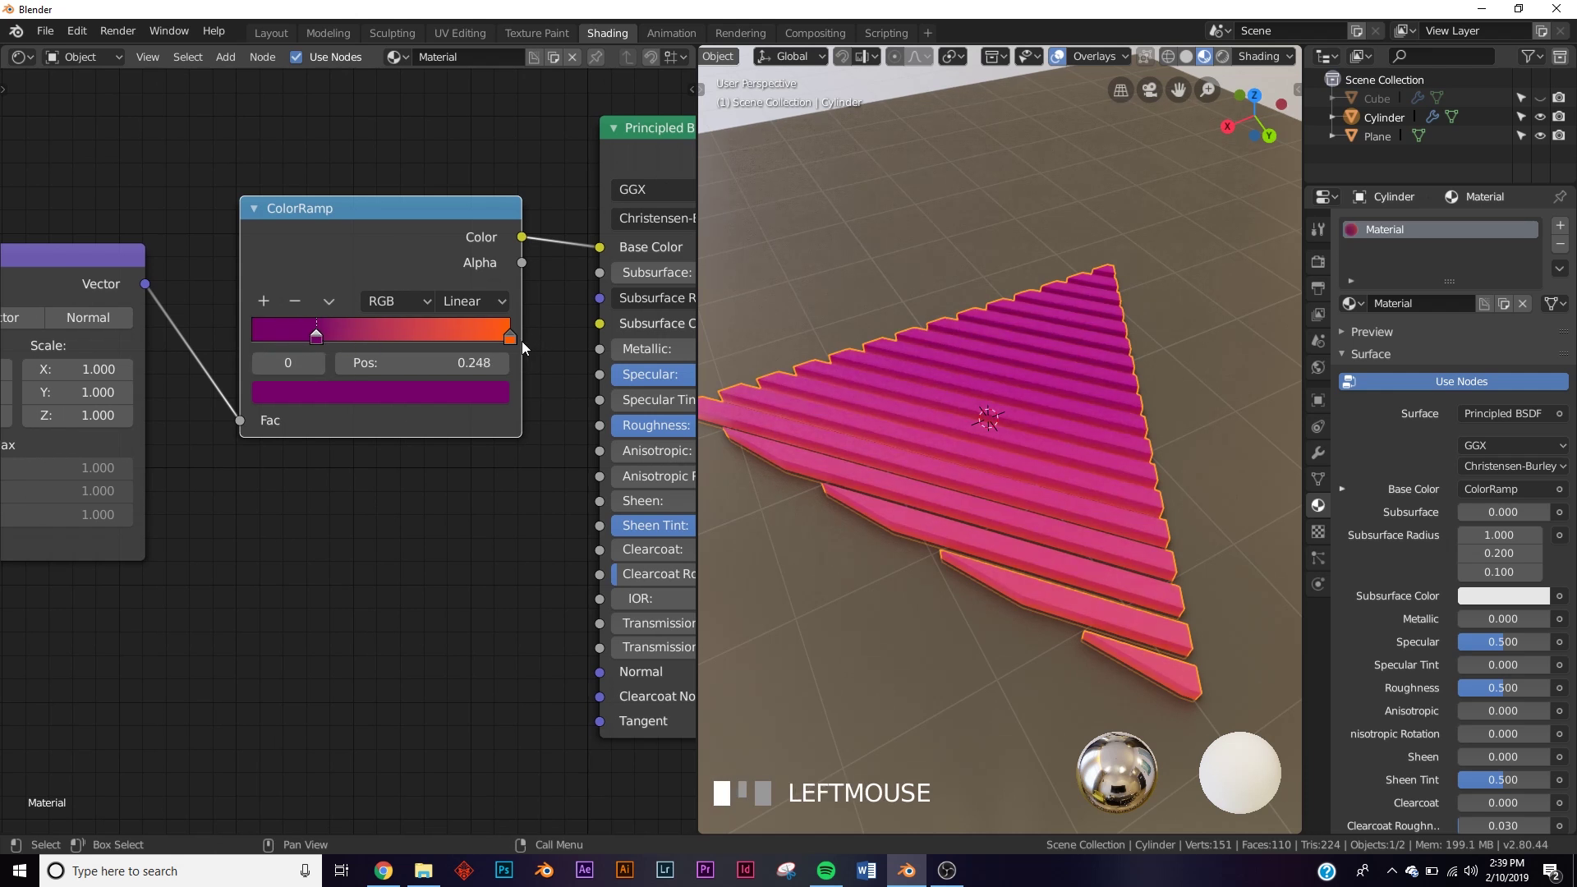
# Step: Move the orange ColorRamp stop to position 0.476 and check the gradient in the viewport
pyautogui.moveTo(521, 342); pyautogui.dragTo(475, 348)
pyautogui.click(472, 349)
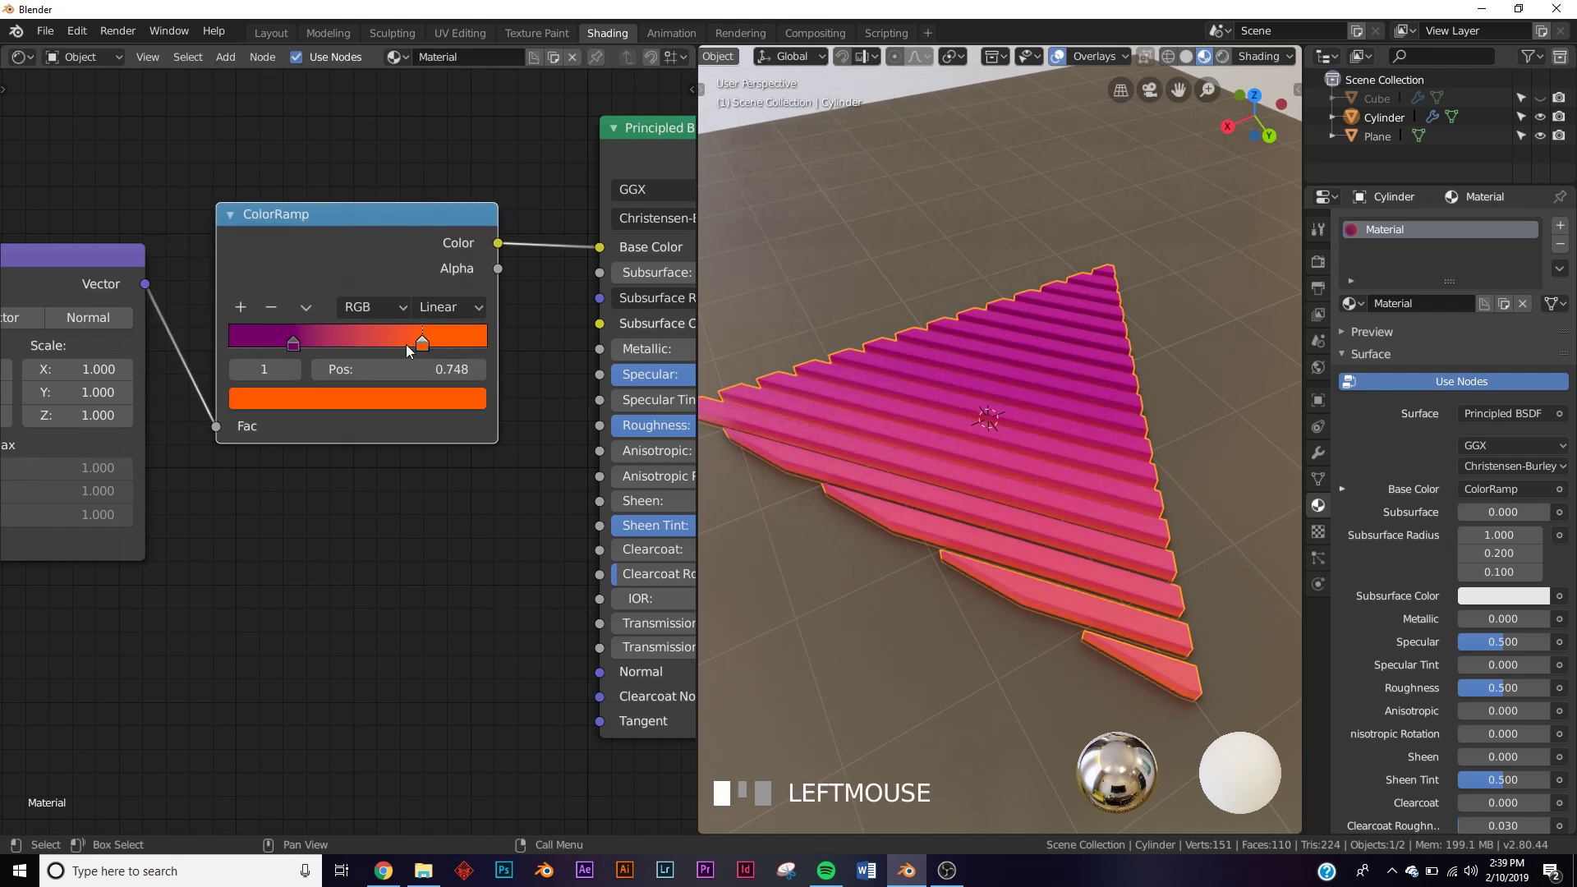
pyautogui.moveTo(356, 343); pyautogui.dragTo(294, 343)
pyautogui.moveTo(1028, 457)
pyautogui.mouseDown(button='middle')
pyautogui.moveTo(1072, 457)
pyautogui.moveTo(1025, 462)
pyautogui.mouseUp(button='middle')
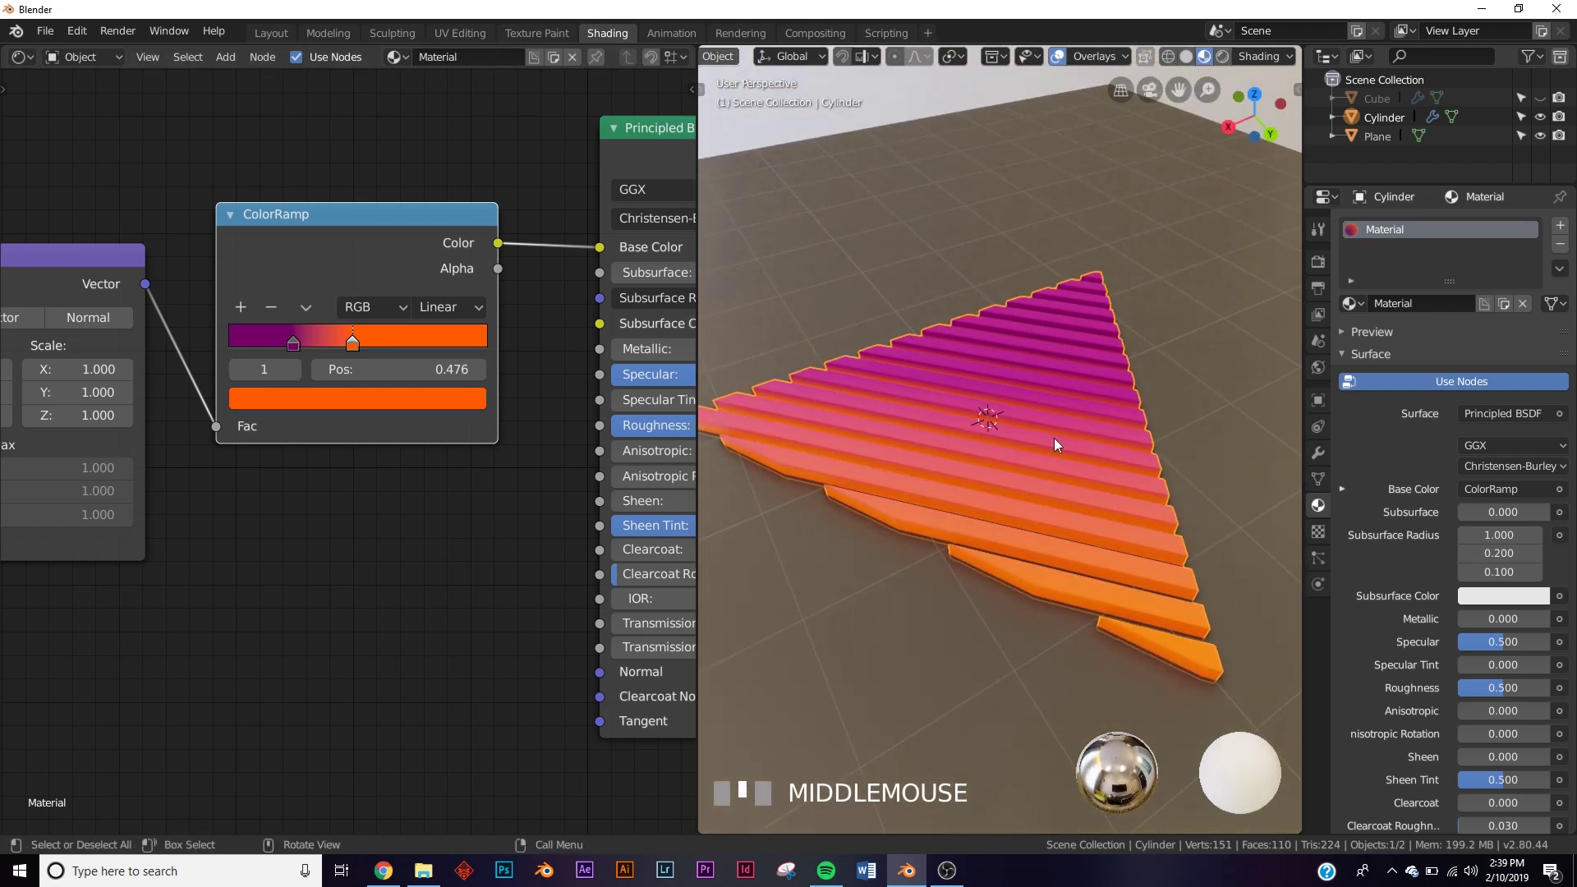
# Step: Set the Mapping node to Z rotation 30.1°, X scale 1.6 and X location -0.2 m
pyautogui.moveTo(347, 544); pyautogui.dragTo(291, 599, button='middle')
pyautogui.scroll(2, 345, 605)
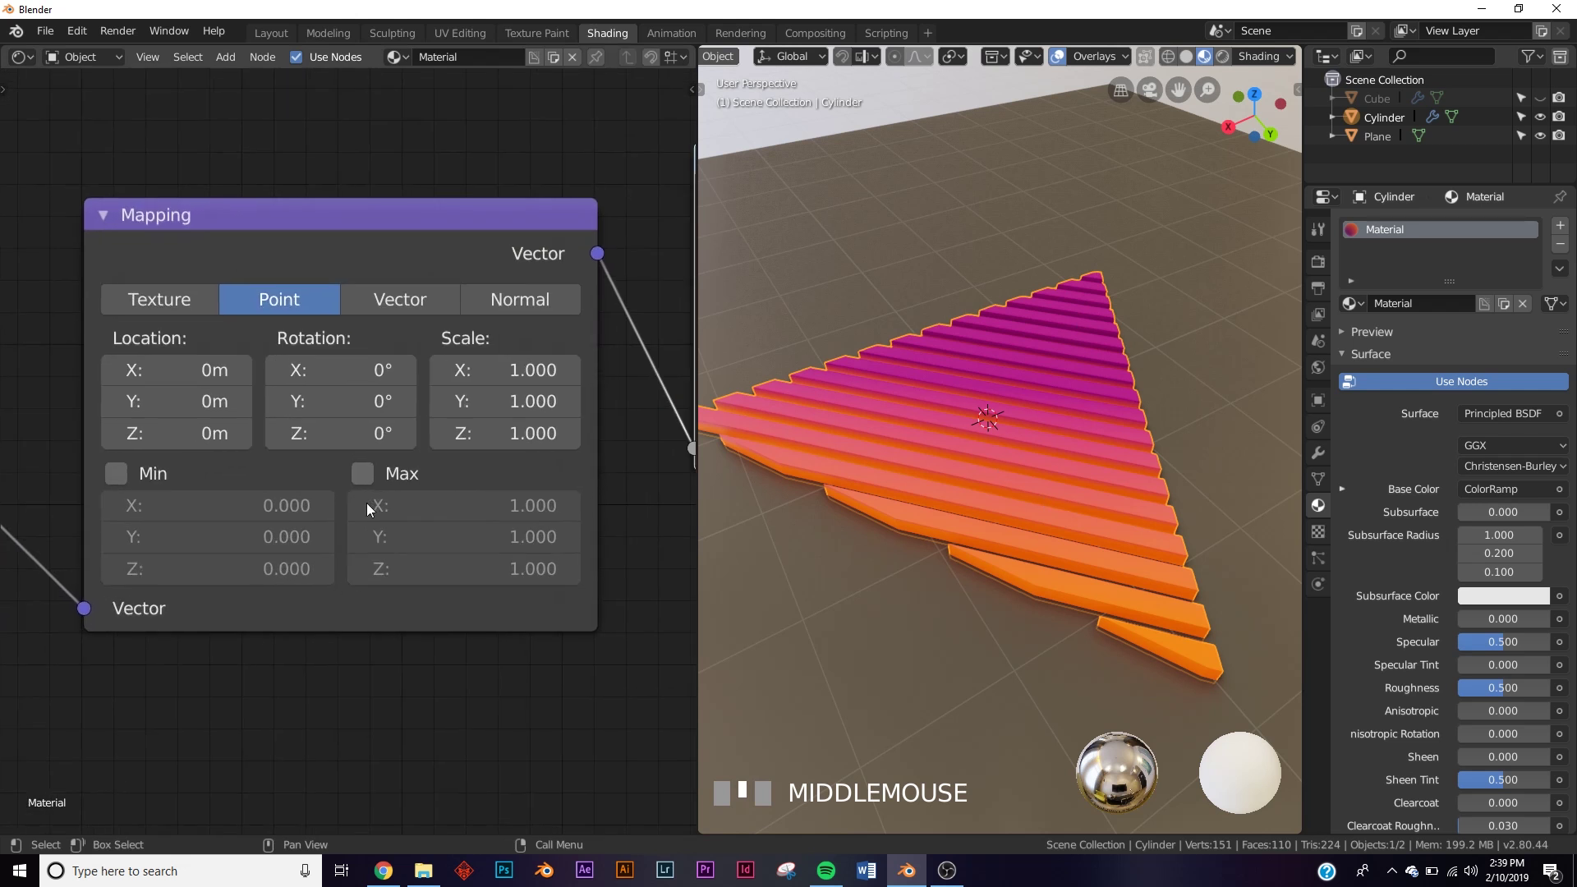
pyautogui.moveTo(341, 370); pyautogui.dragTo(444, 370)
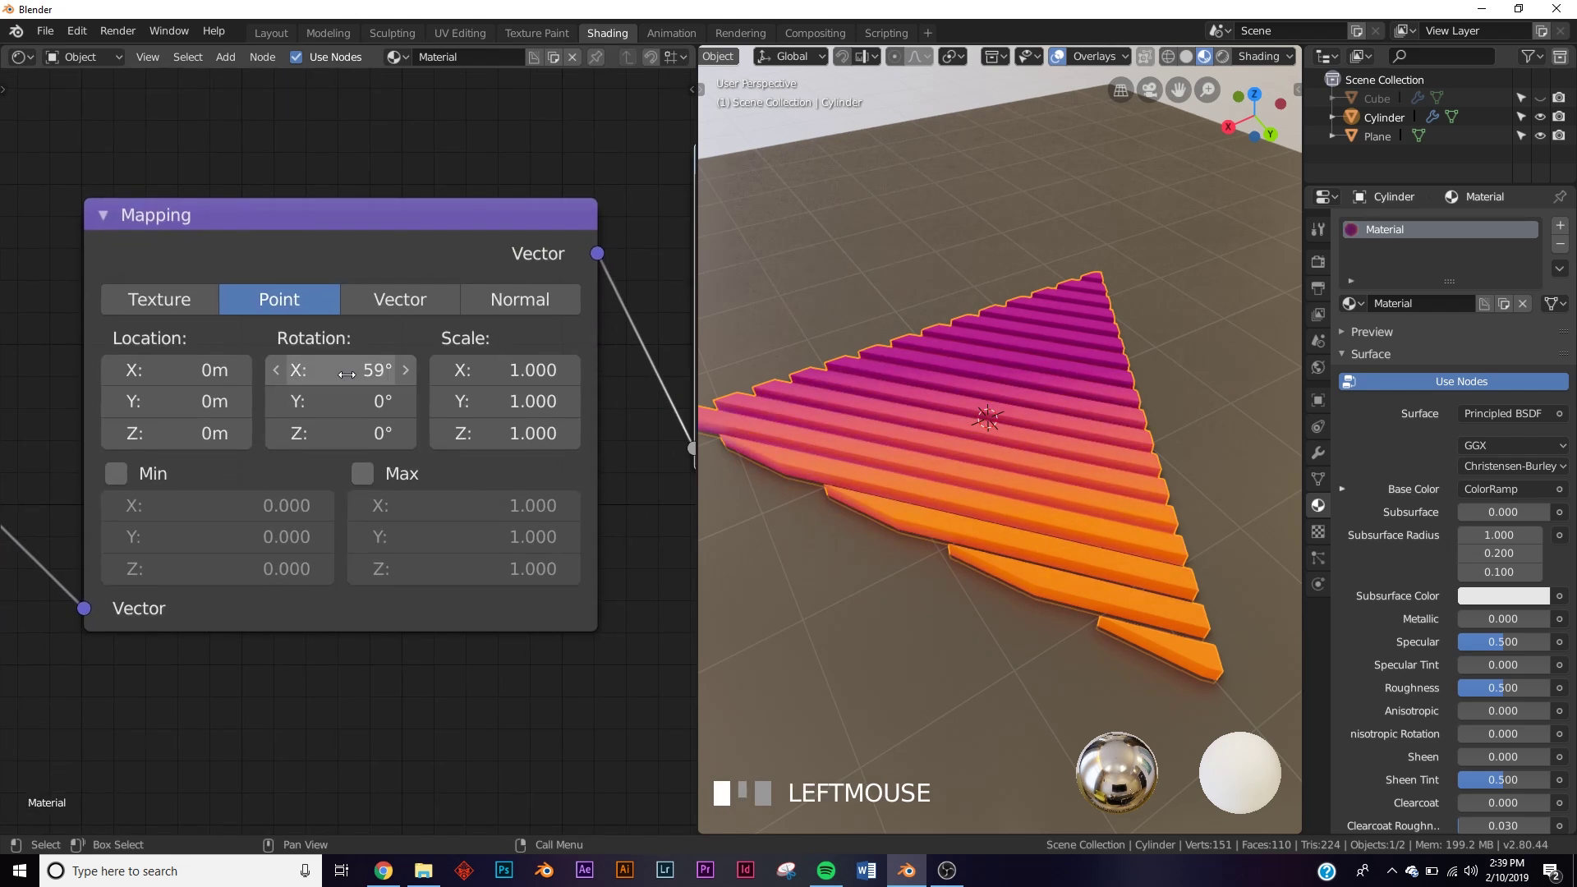
pyautogui.hotkey('ctrl', 'z')
pyautogui.moveTo(341, 401); pyautogui.dragTo(398, 433)
pyautogui.hotkey('ctrl', 'z')
pyautogui.moveTo(532, 370); pyautogui.dragTo(498, 370)
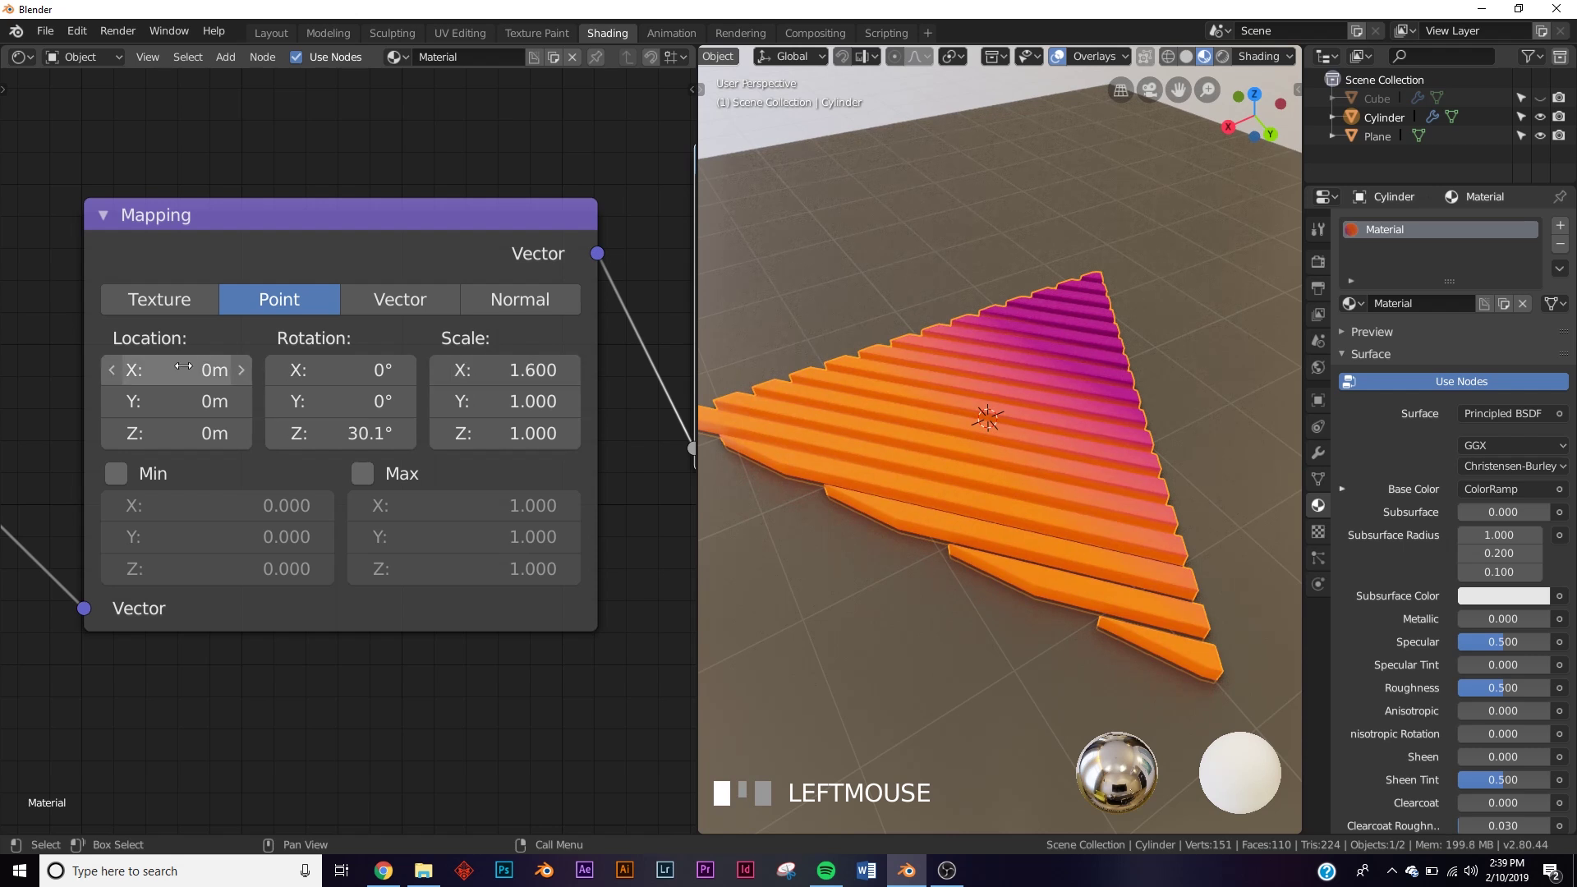
pyautogui.moveTo(183, 366)
pyautogui.mouseDown()
pyautogui.moveTo(235, 366)
pyautogui.moveTo(111, 365)
pyautogui.moveTo(192, 365)
pyautogui.moveTo(175, 366)
pyautogui.mouseUp()
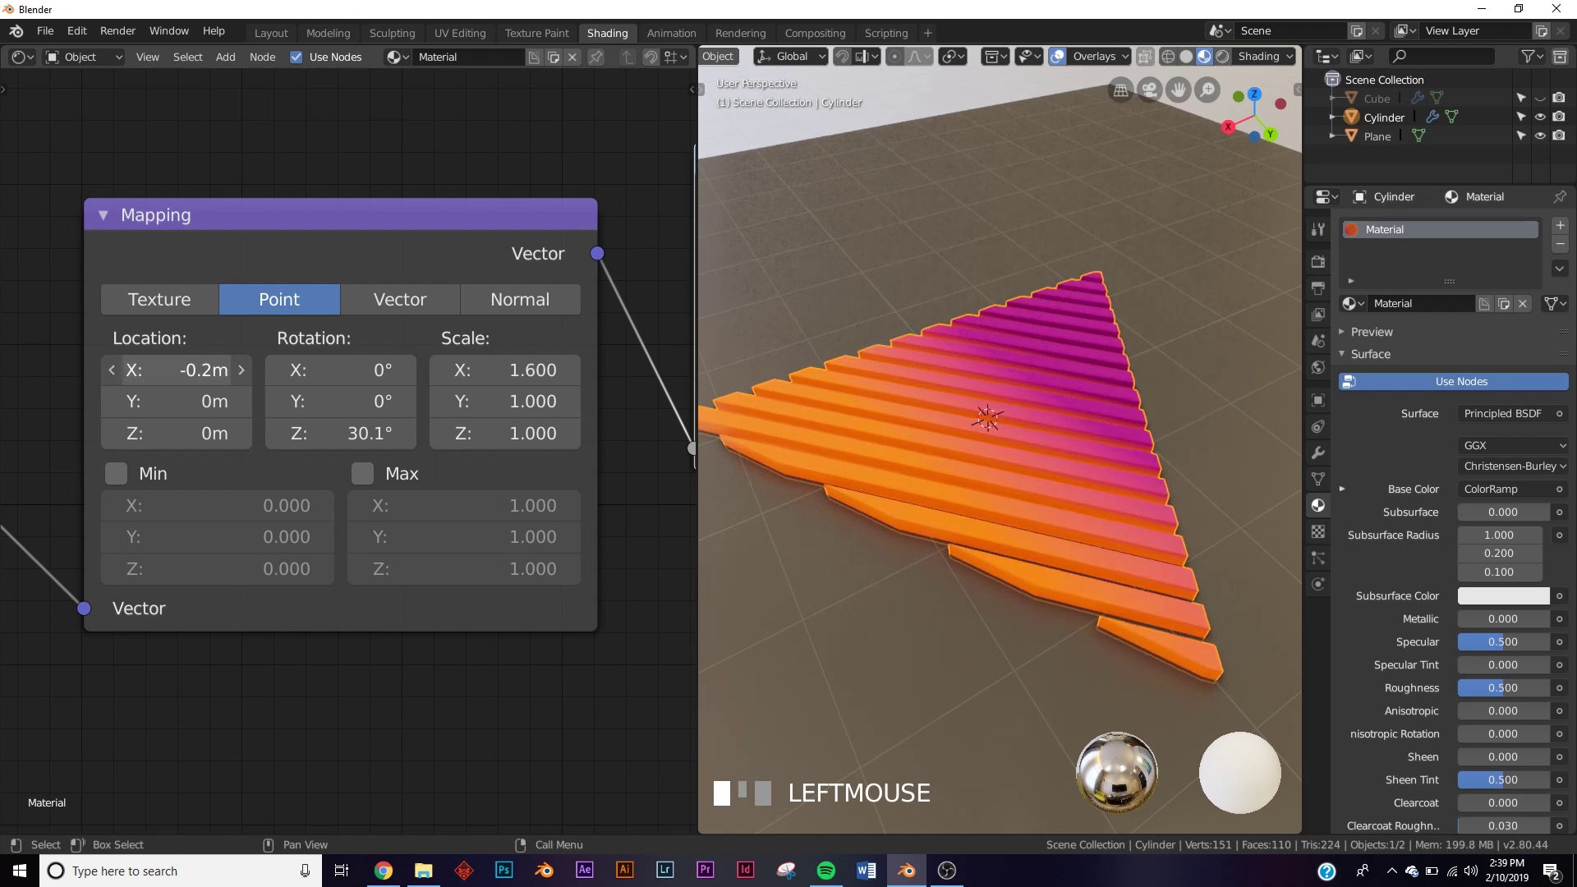